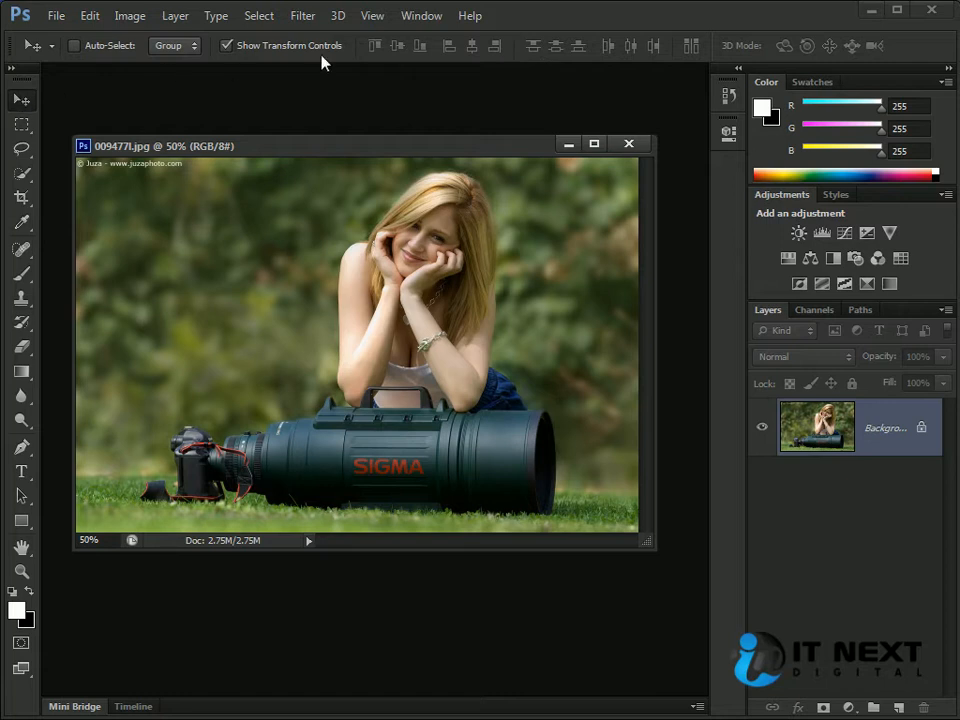
Step: Compare the options offered by the Move, Rectangular Marquee, Quick Selection and Brush tools
click(20, 126)
click(20, 101)
click(20, 124)
click(19, 100)
click(12, 67)
click(12, 67)
click(21, 174)
click(21, 276)
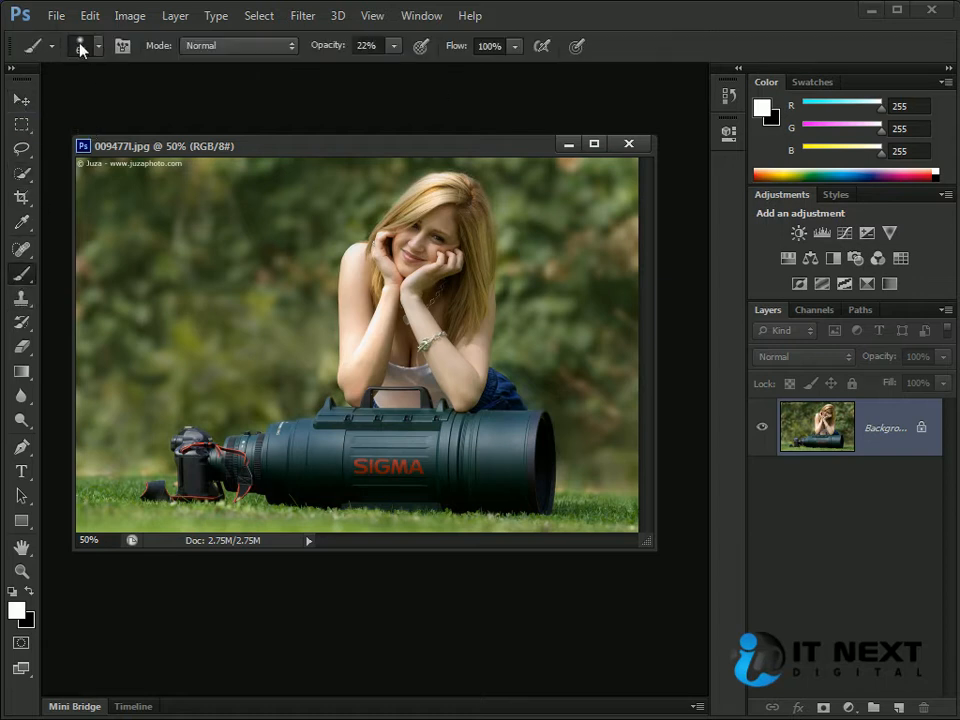
Step: Examine the Move tool's Auto-Select choices and its tool presets
click(21, 100)
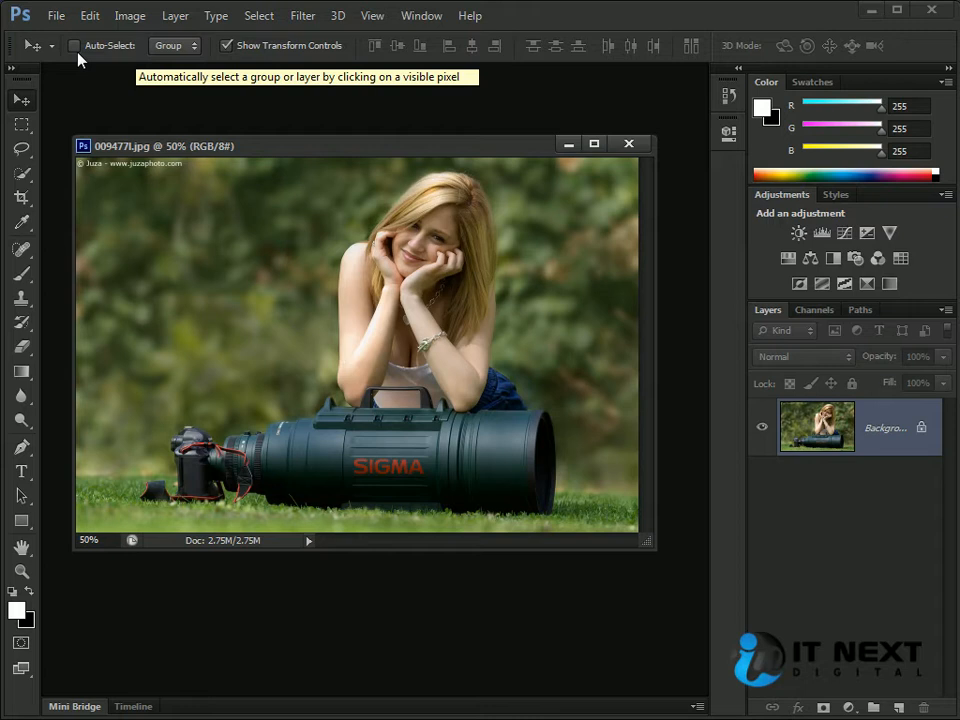
click(190, 47)
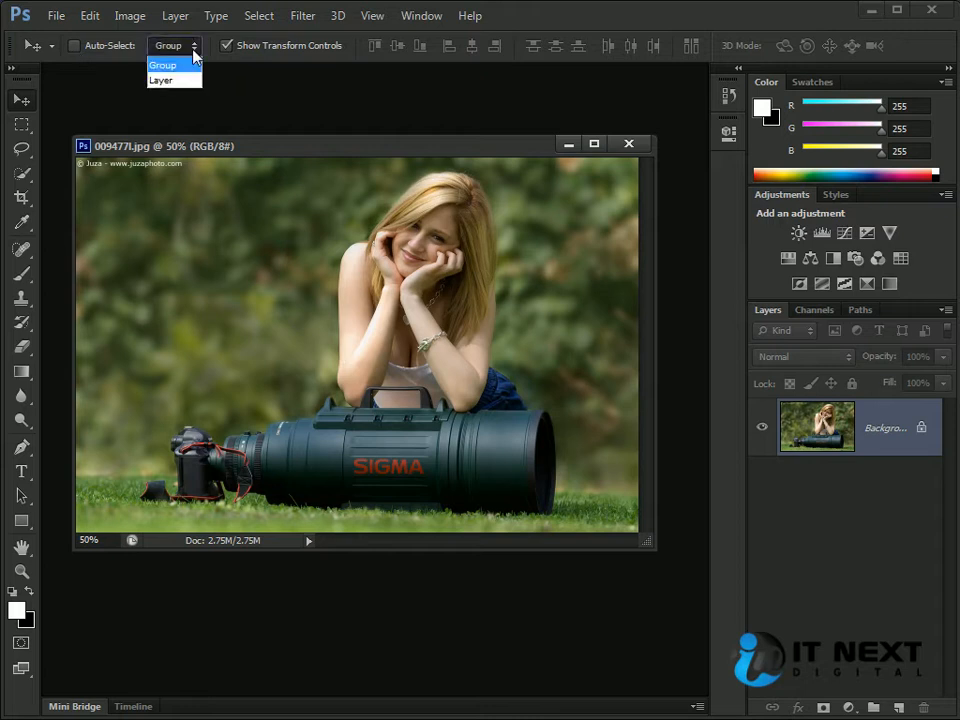
click(264, 63)
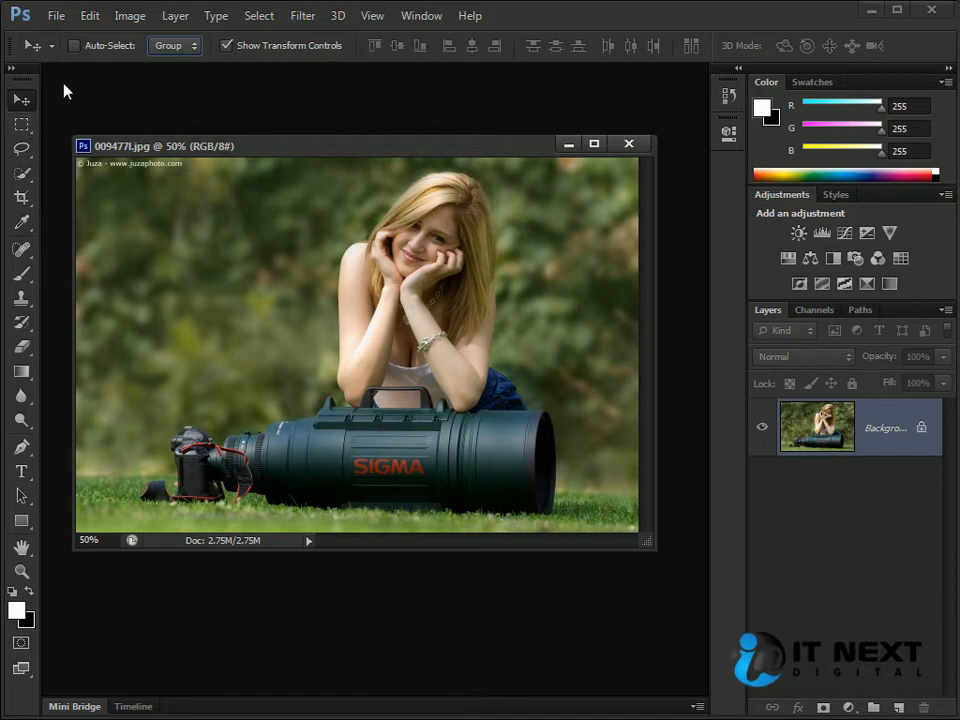
click(50, 46)
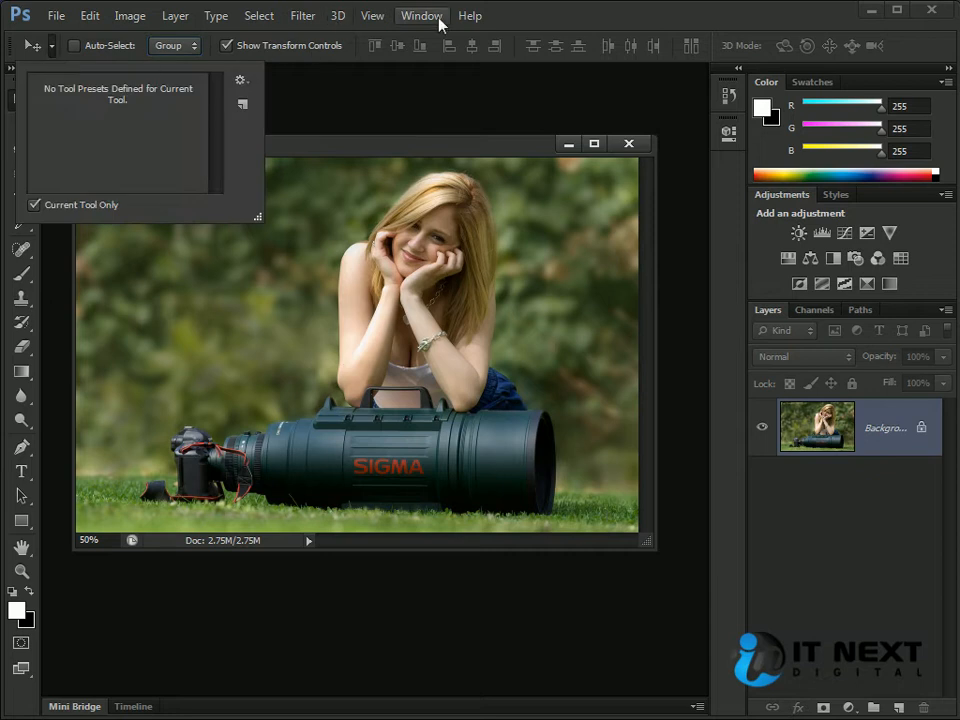
click(553, 16)
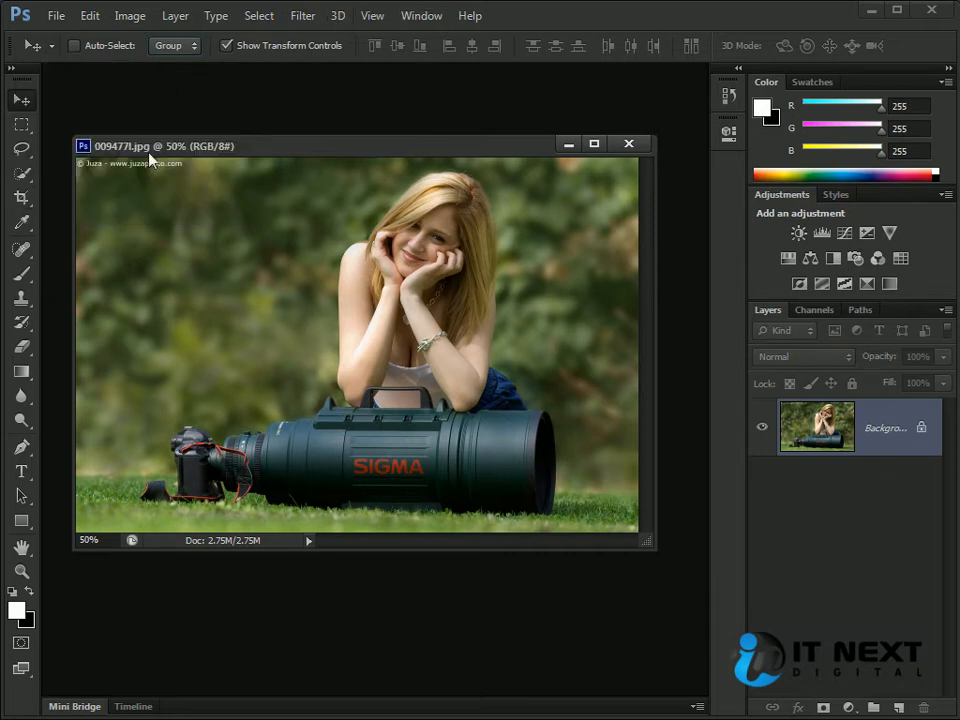
Step: Select a rectangle of blurred foliage in the photo's upper-left area and copy it onto four stacked new layers
click(21, 124)
drag(154, 215, 257, 297)
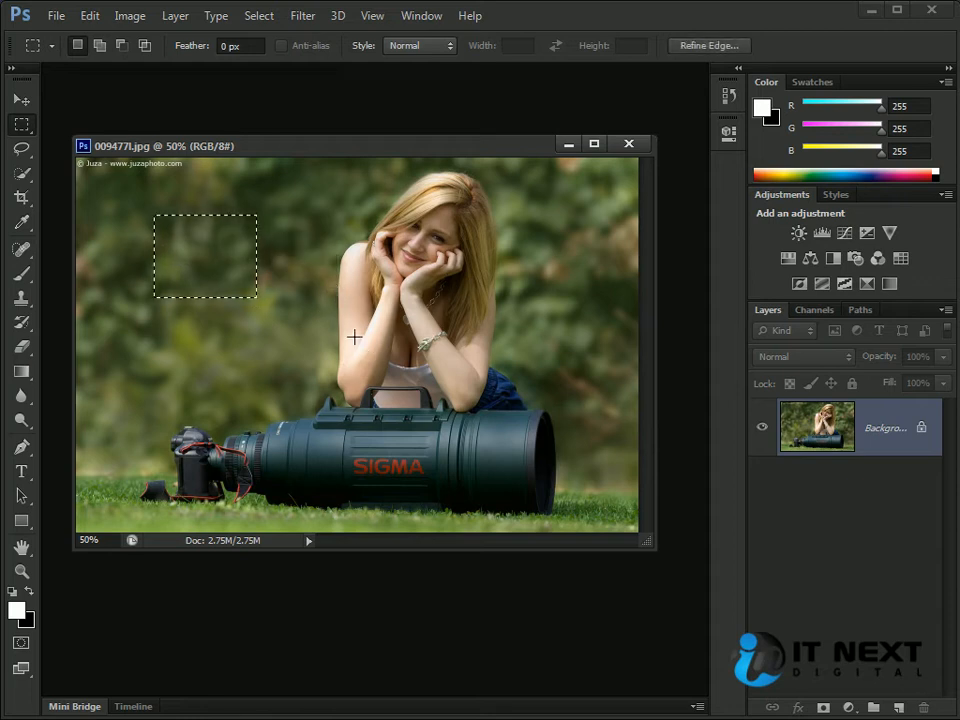
key(ctrl+j)
key(ctrl+j)
key(ctrl+j)
key(ctrl+j)
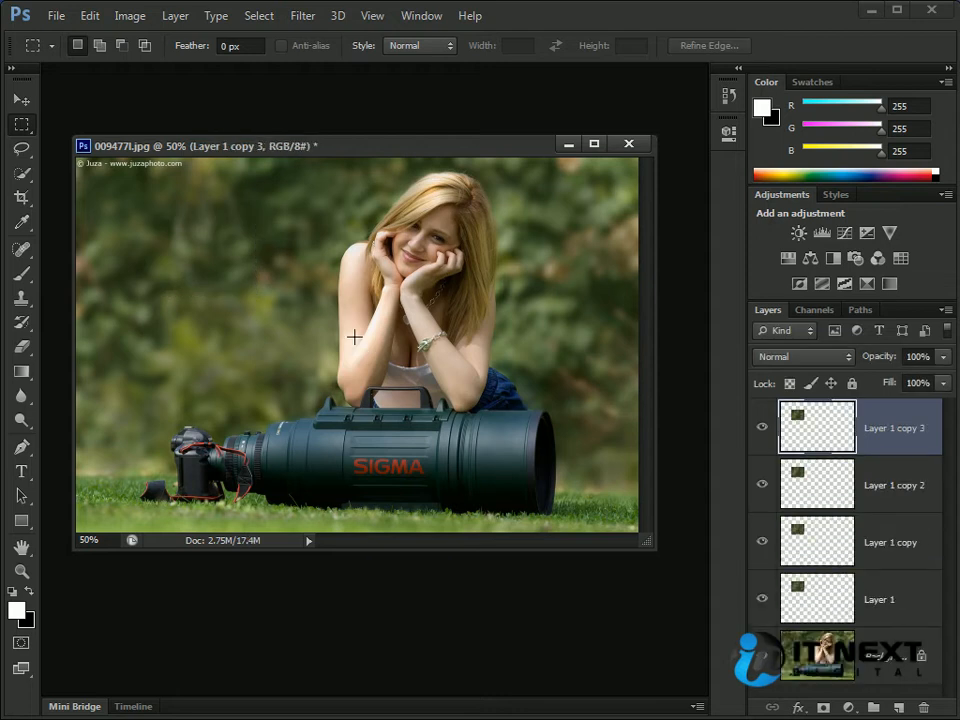
Step: Move the patch on the topmost layer, Layer 1 copy 3, onto the woman's chest
click(814, 582)
click(800, 445)
key(v)
drag(195, 252, 431, 315)
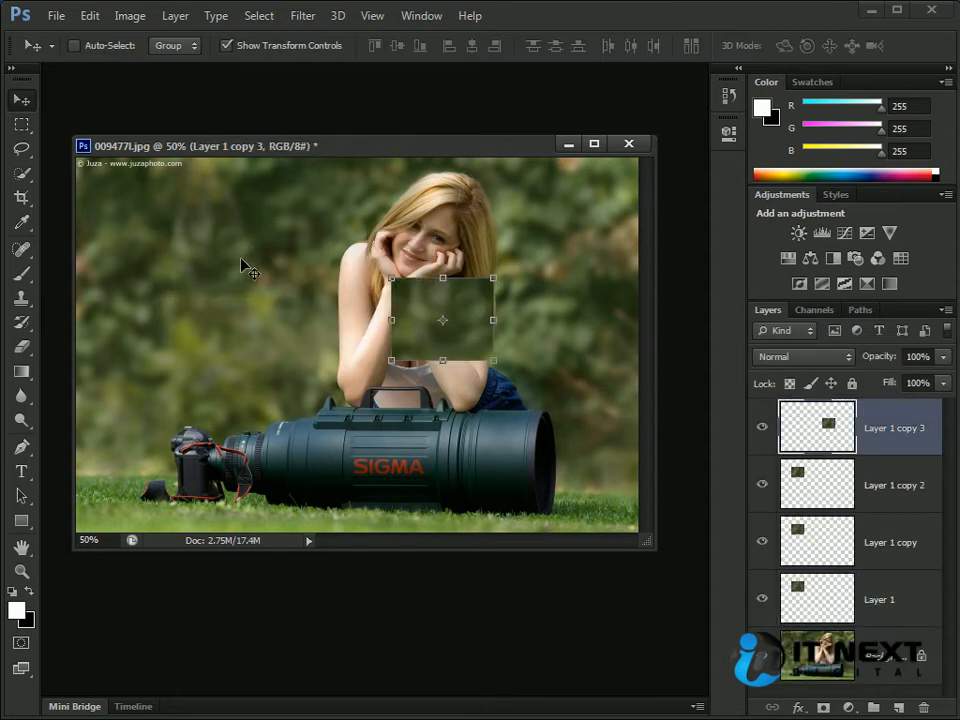
Step: Spread out the other patches: Layer 1 copy 2 where camera meets lens, Layer 1 copy over the woman's face, Layer 1 slightly lower on the foliage
ctrl+click(221, 264)
drag(237, 280, 303, 440)
ctrl+click(218, 245)
drag(218, 245, 416, 220)
ctrl+click(167, 261)
drag(167, 261, 224, 313)
Step: Enable a Drop Shadow in the layer style of Layer 1 copy, the patch over the face
ctrl+click(430, 252)
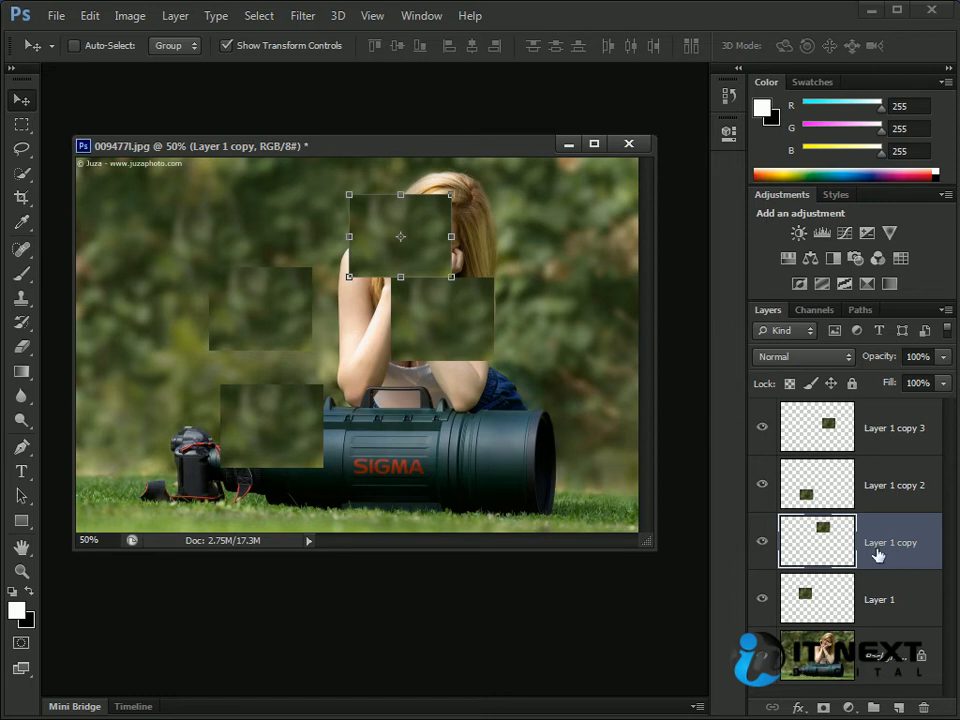
double_click(836, 553)
drag(758, 216, 452, 252)
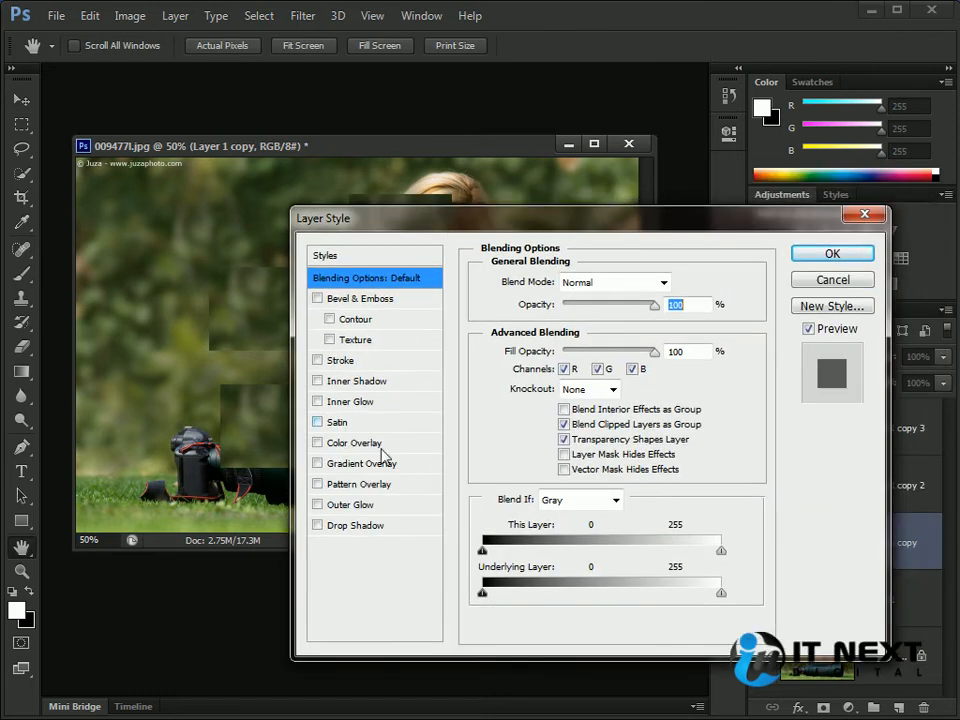
click(318, 526)
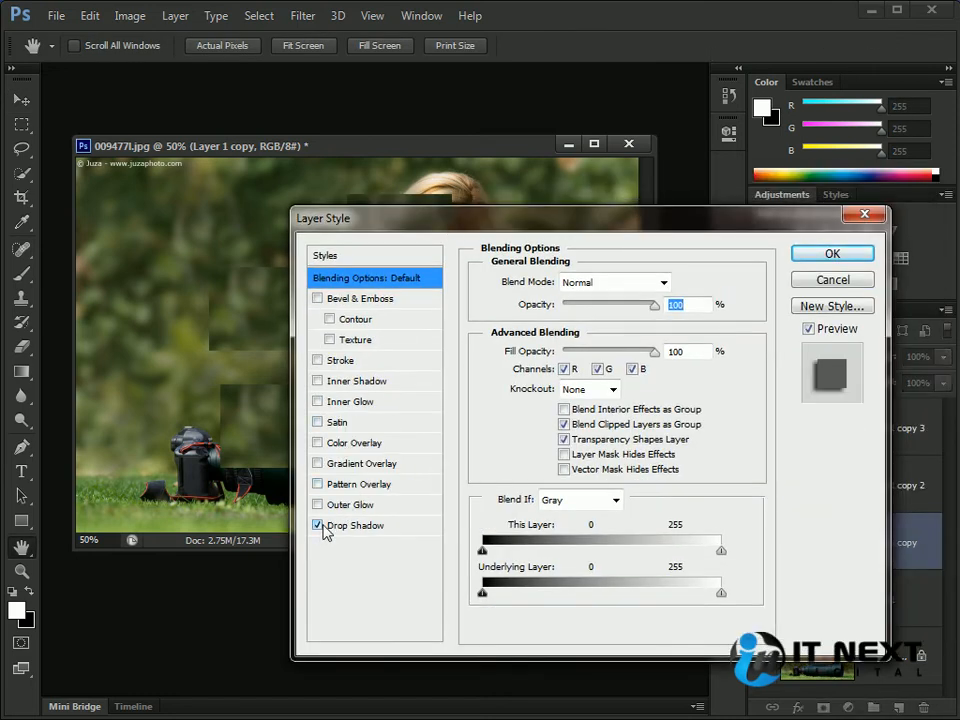
Step: Add a 3 px outside red stroke to the face patch, with the colour's red value at 255, and accept the layer style
click(318, 360)
click(525, 407)
text(255)
click(918, 295)
drag(754, 216, 575, 382)
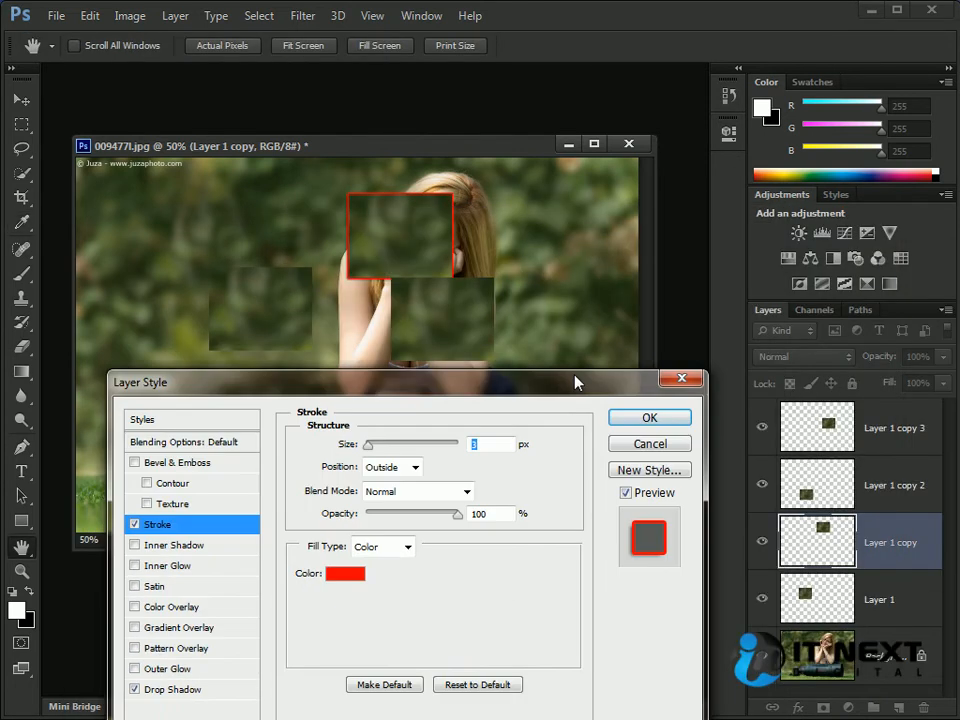
click(684, 411)
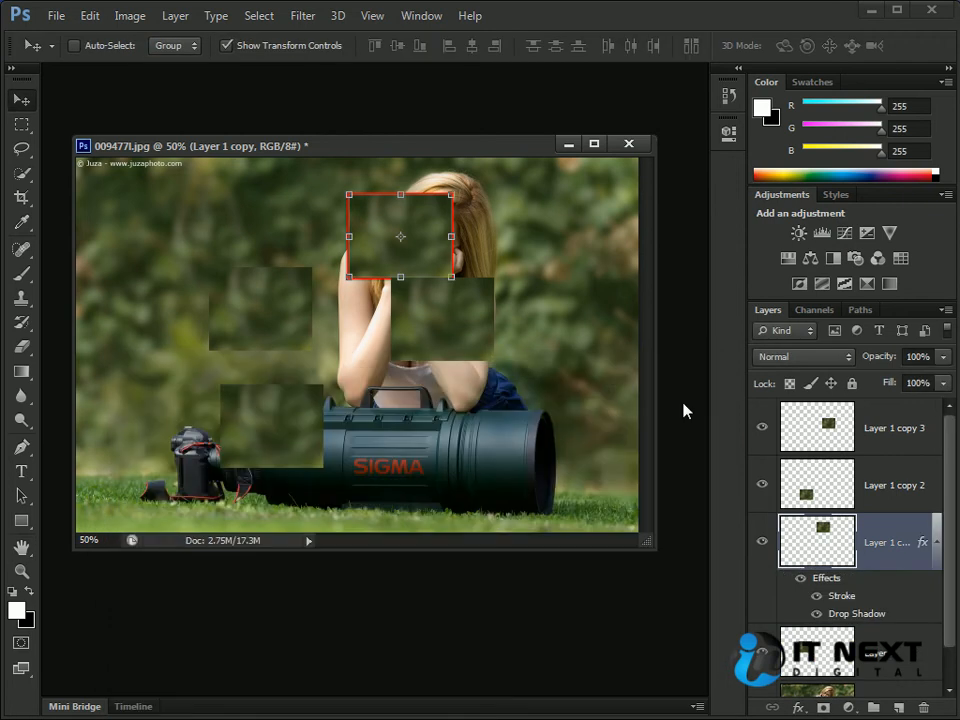
Step: Move the stroked patch up and right so it lines up above the chest patch, and copy its layer style
drag(435, 249, 477, 231)
right_click(806, 577)
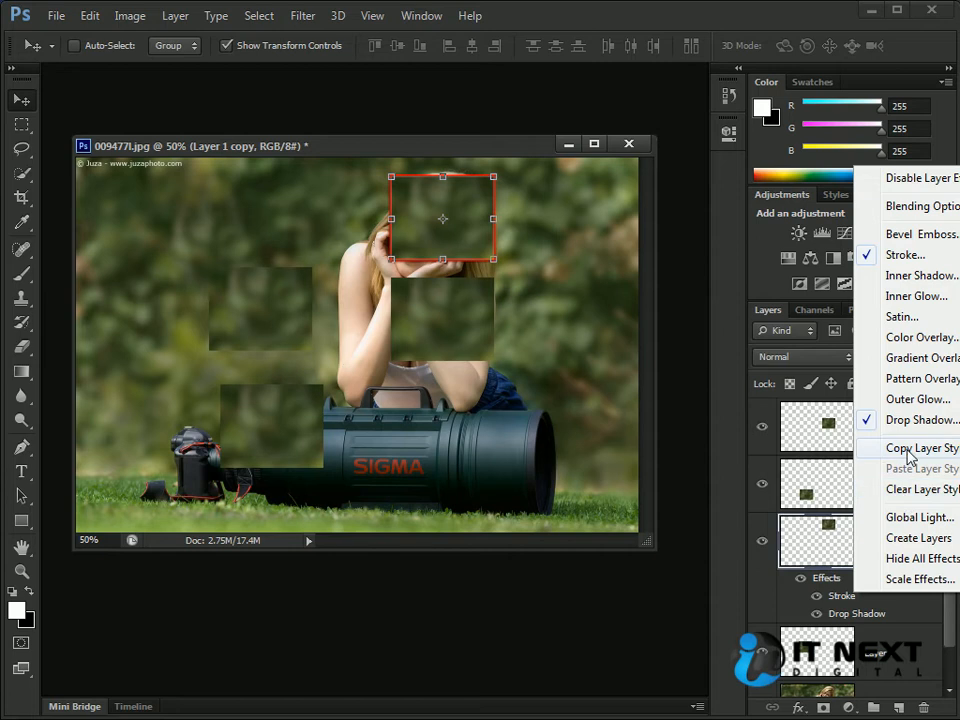
click(910, 458)
ctrl+click(300, 335)
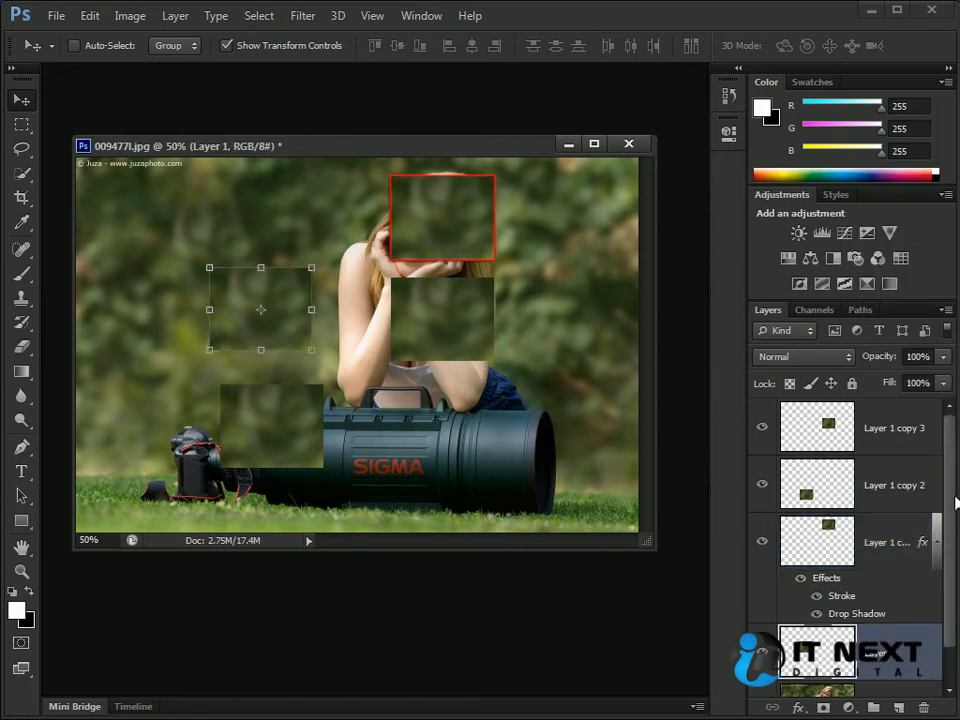
shift+click(870, 428)
right_click(887, 430)
right_click(876, 556)
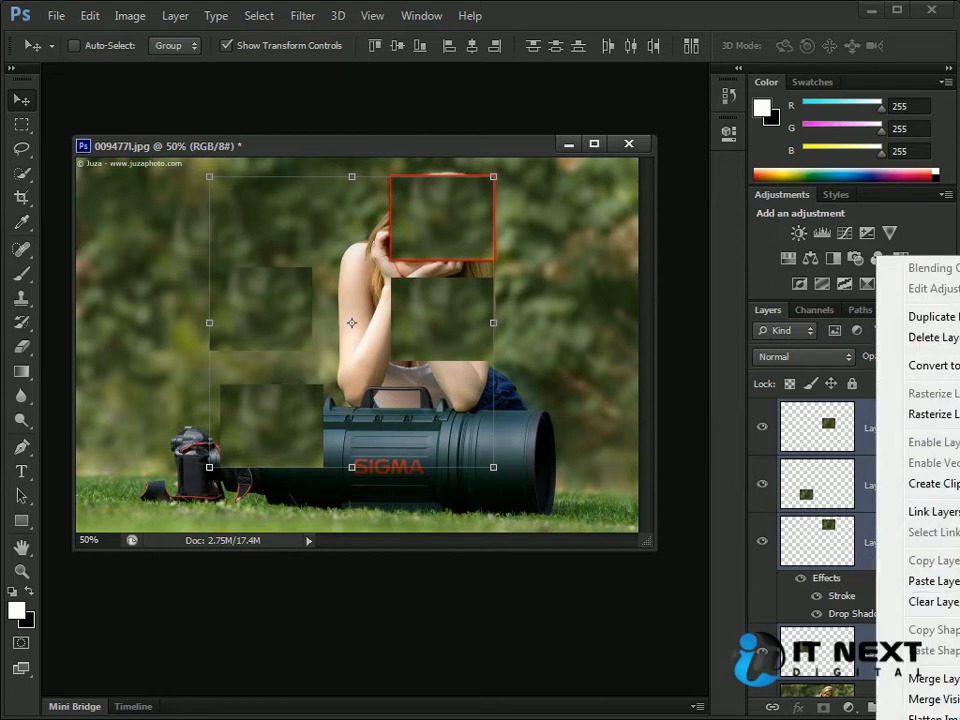
right_click(867, 438)
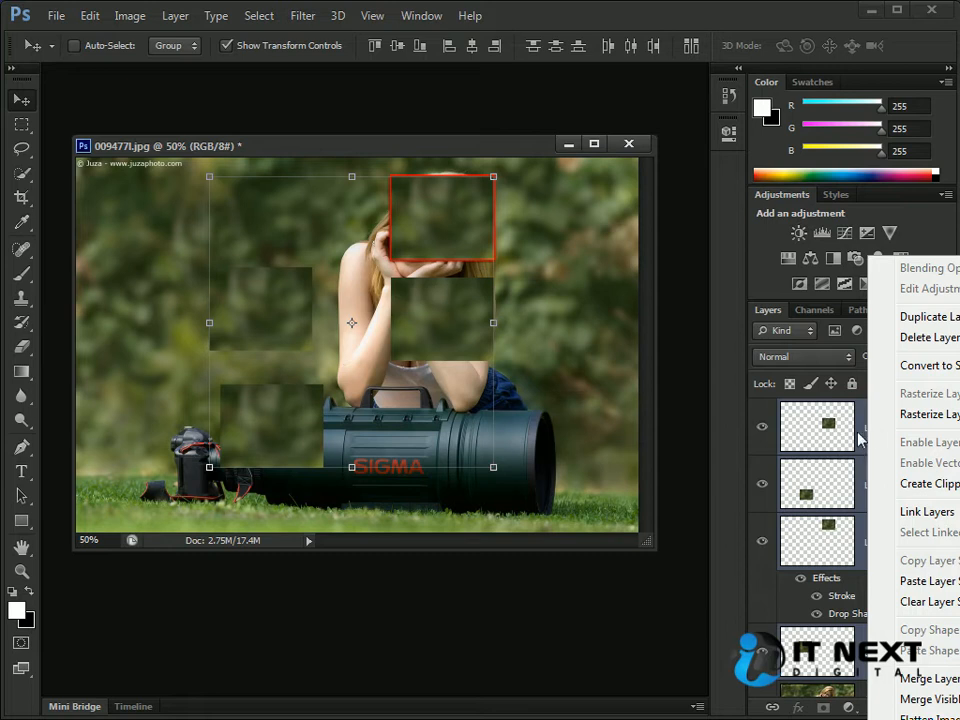
key(Escape)
Step: Paste the copied layer style onto Layer 1 copy 2 and Layer 1 copy 3 together
click(896, 478)
ctrl+click(891, 432)
right_click(891, 432)
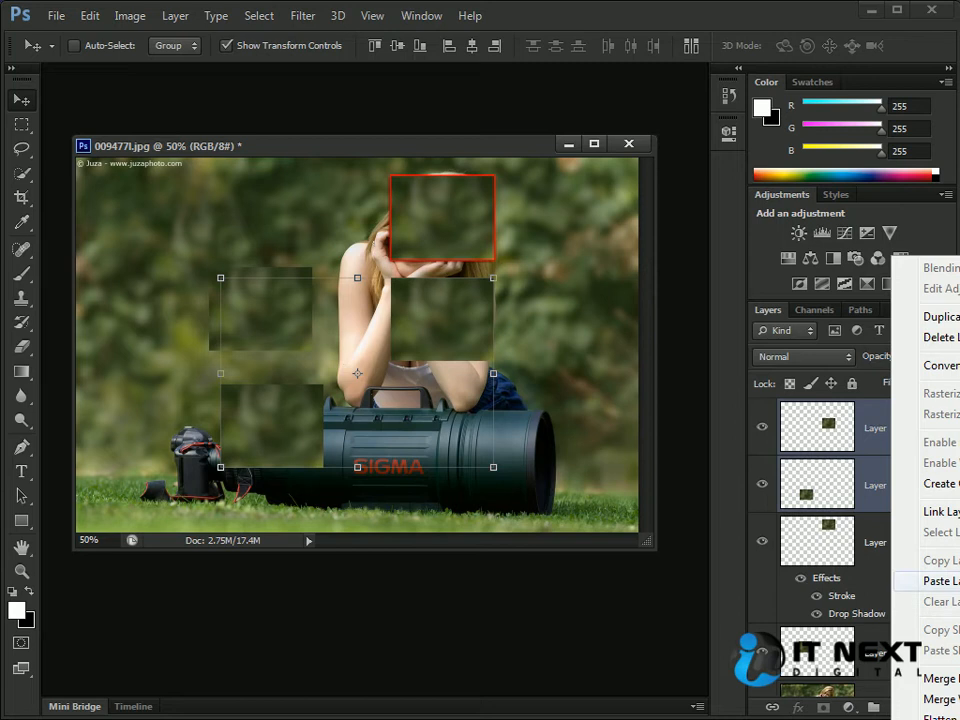
click(940, 581)
Step: Paste the copied layer style onto Layer 1, with Layer 1 copy included in the selection
drag(948, 519, 949, 638)
click(914, 603)
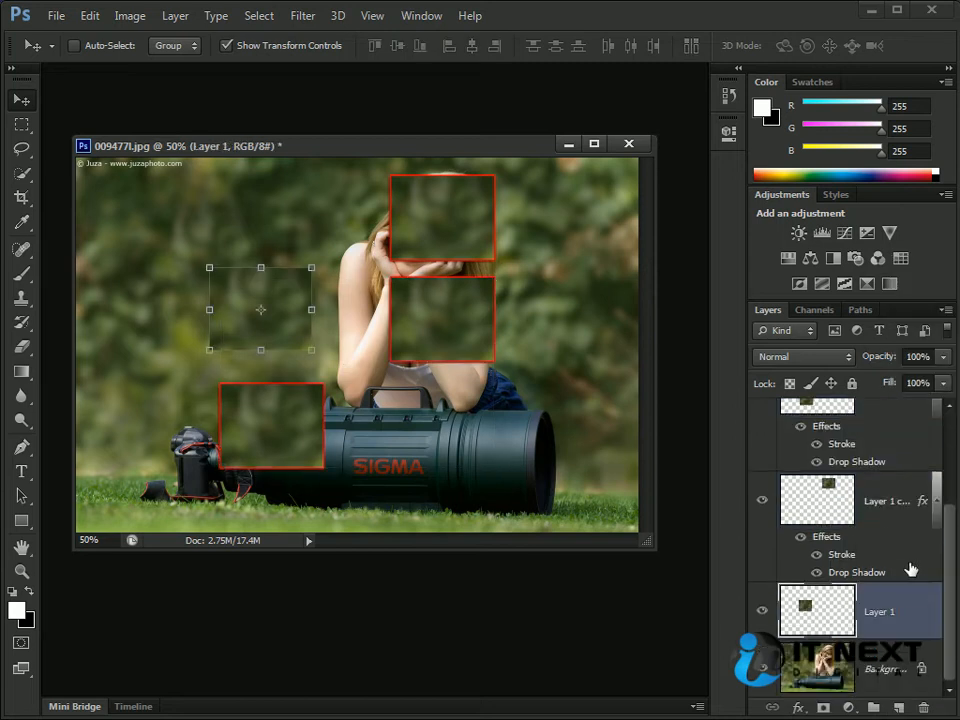
ctrl+click(903, 515)
right_click(901, 612)
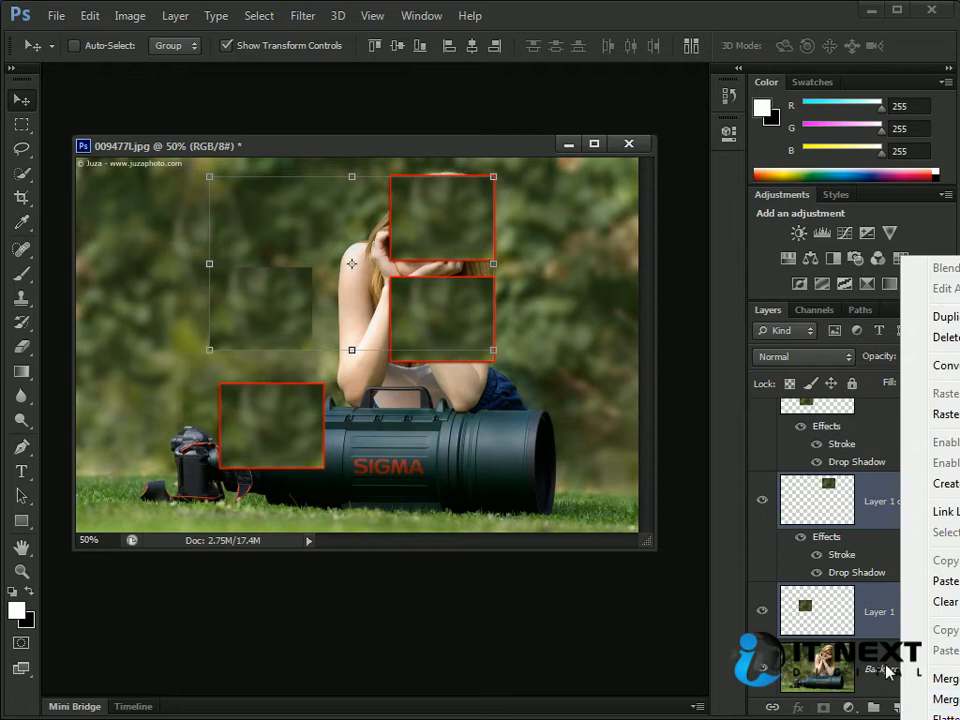
click(940, 581)
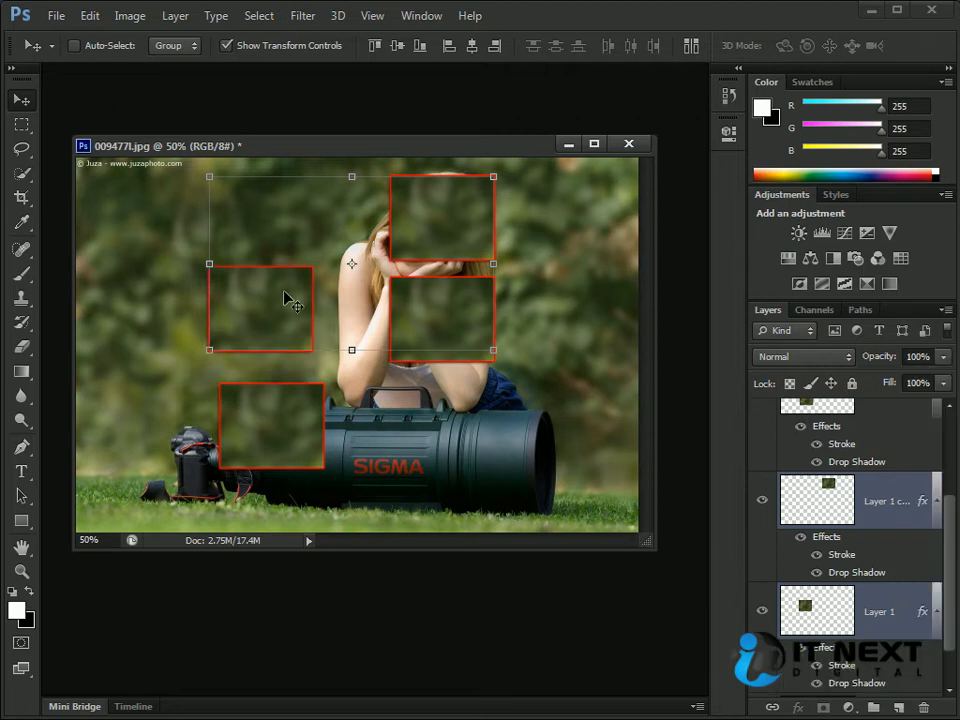
Step: Deselect the layers, turn on Auto-Select for Group, and test picking each of the four outlined patches in the image
ctrl+click(563, 252)
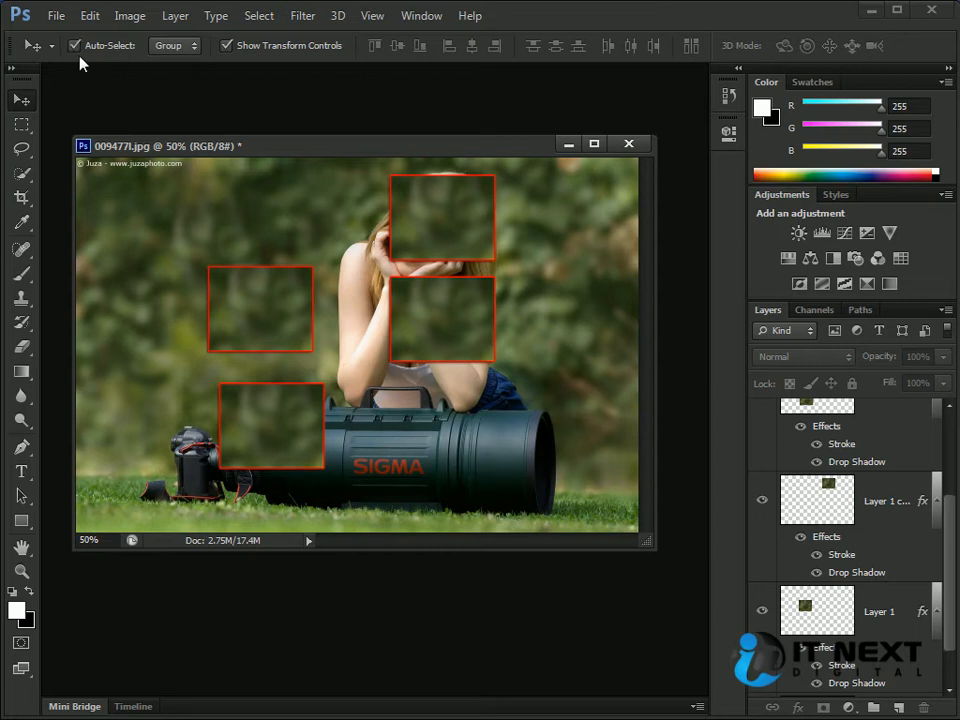
click(261, 319)
click(450, 219)
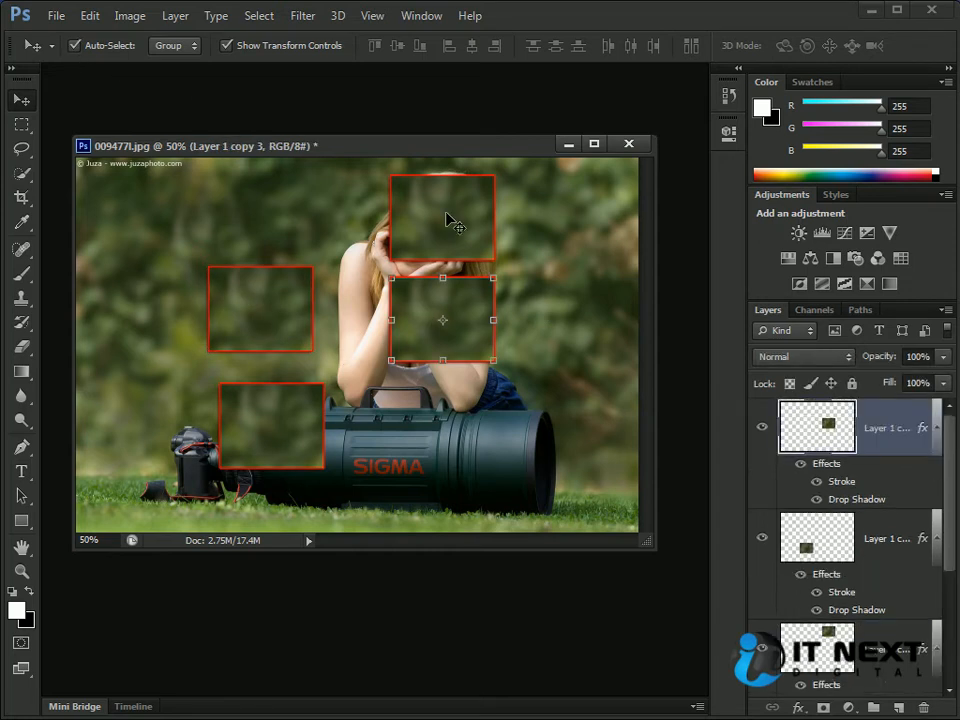
click(309, 315)
click(274, 414)
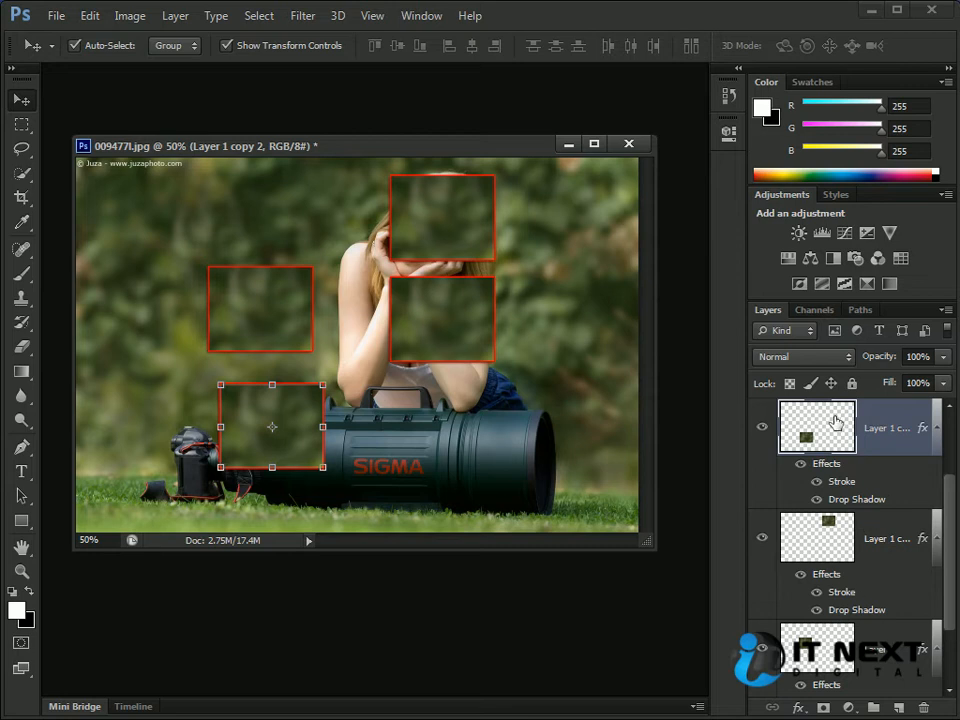
click(443, 339)
click(442, 220)
click(274, 306)
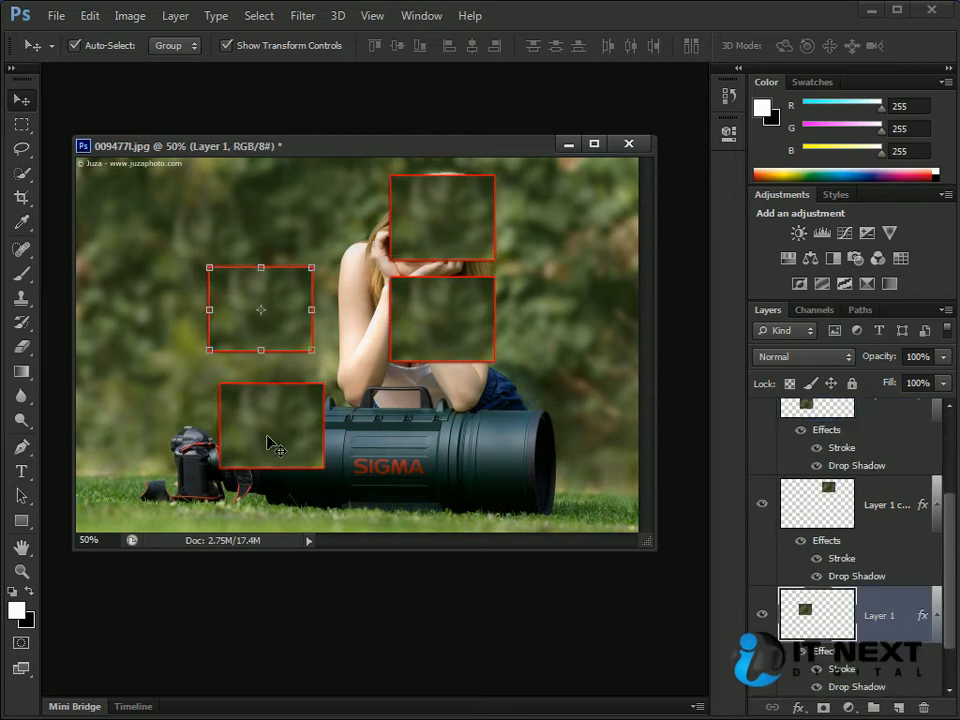
click(272, 440)
click(436, 315)
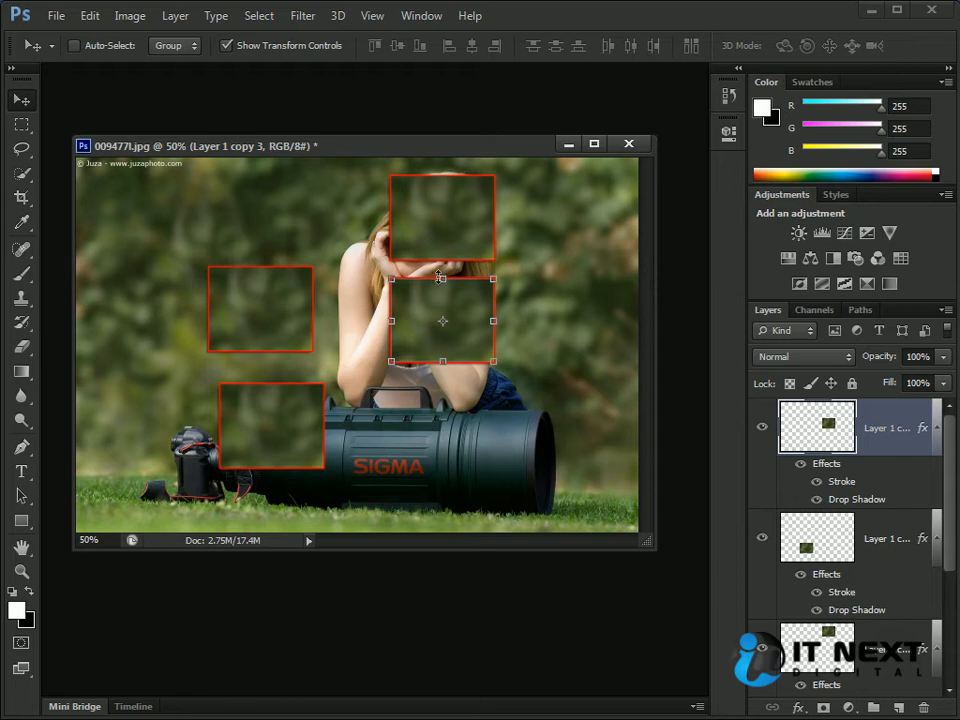
Step: Start and accept a Free Transform on the chest patch, and test picking the four patches in the image again
key(ctrl+t)
key(Return)
click(287, 315)
click(270, 435)
click(452, 326)
click(435, 210)
click(251, 298)
click(270, 418)
click(416, 319)
Step: Set Auto-Select to Layer, turn it on, and test picking each of the four patches in the image
click(190, 46)
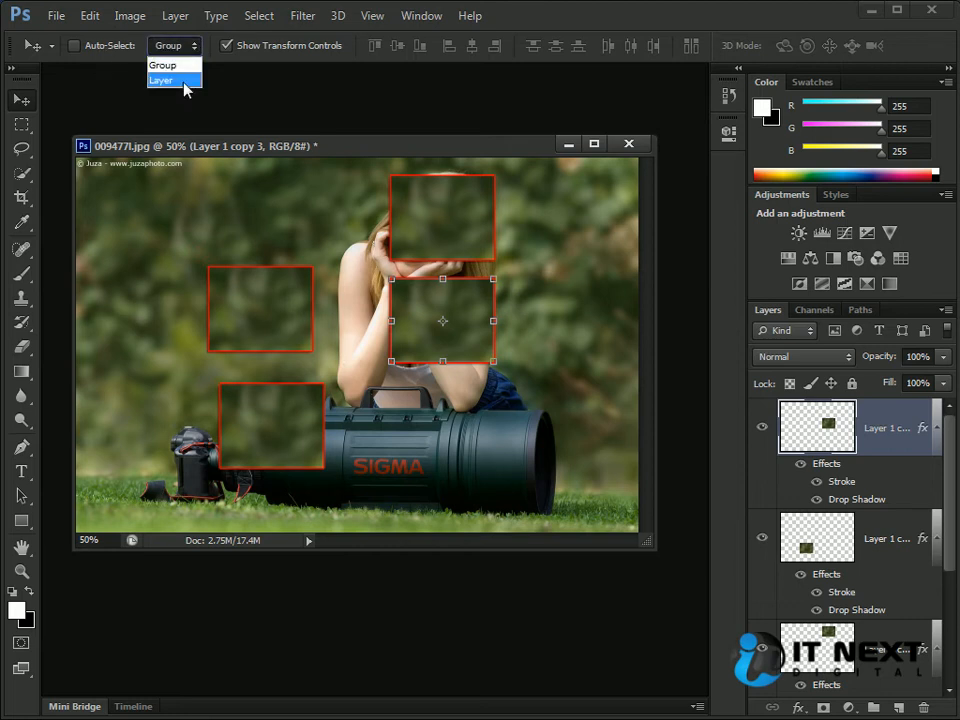
click(186, 82)
click(80, 47)
click(250, 305)
click(272, 420)
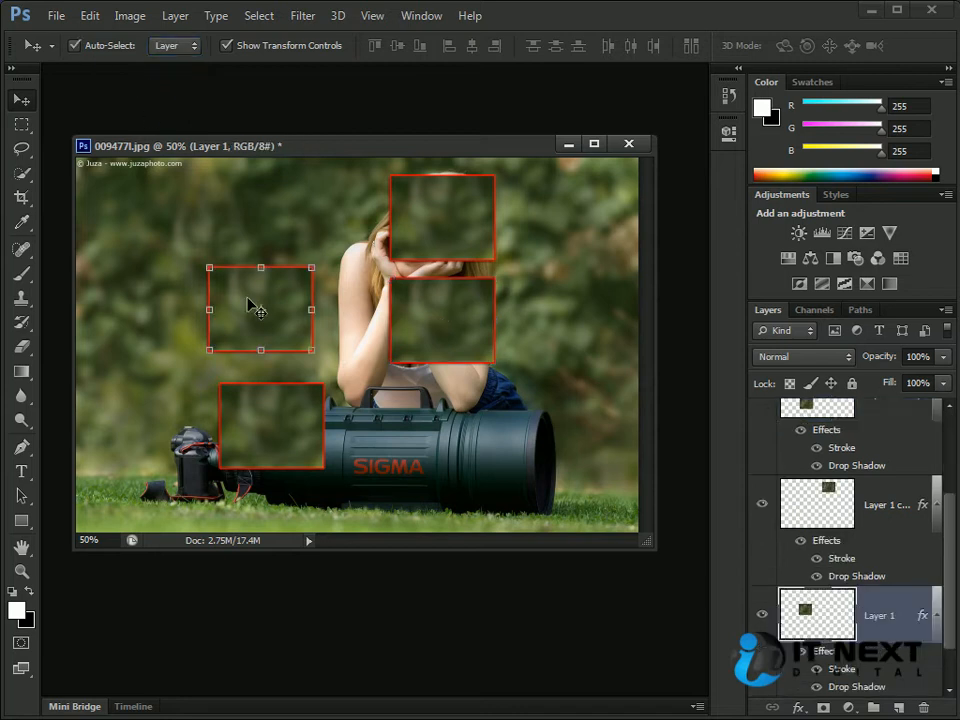
click(450, 319)
click(440, 225)
click(290, 305)
Step: Group Layer 1 copy 3 and Layer 1 copy 2, and move only the chest patch down and right, beside the woman's elbow
drag(941, 515, 936, 418)
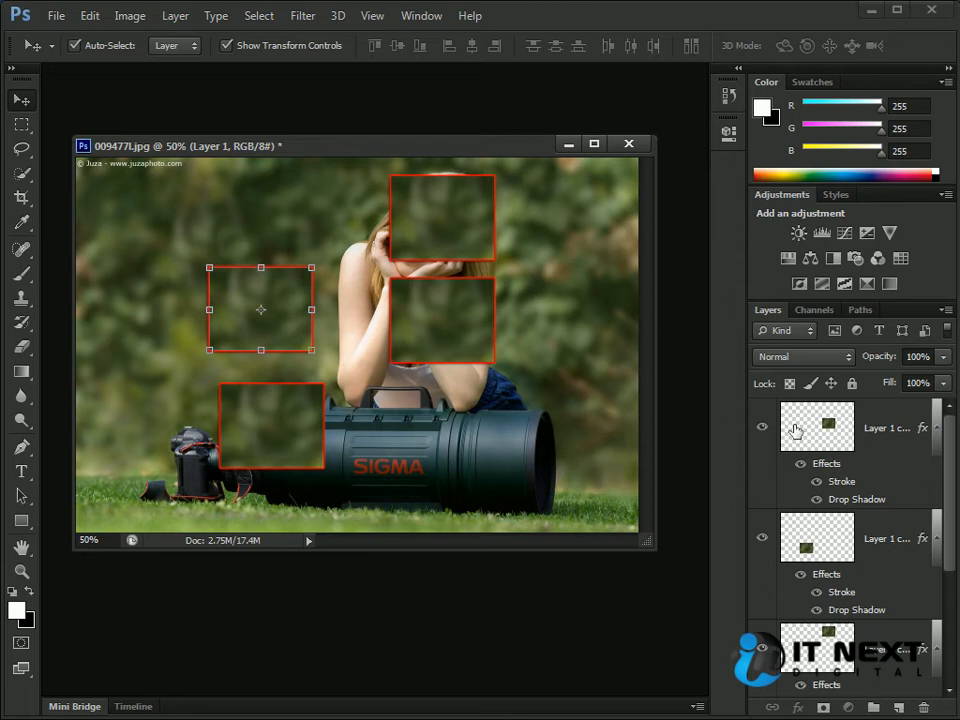
click(795, 429)
shift+click(800, 541)
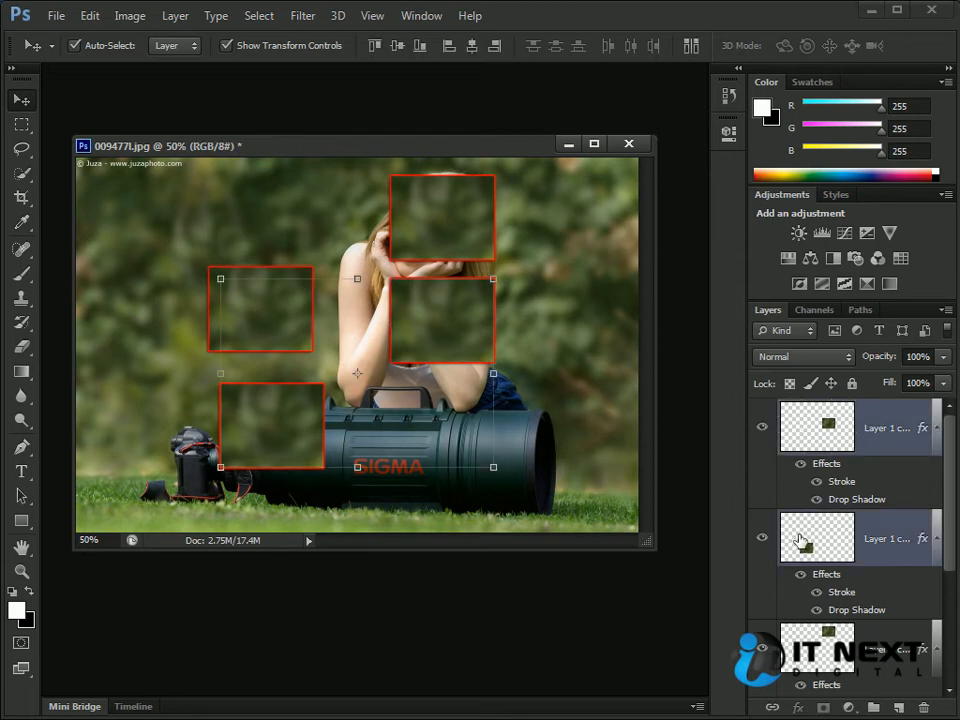
click(88, 16)
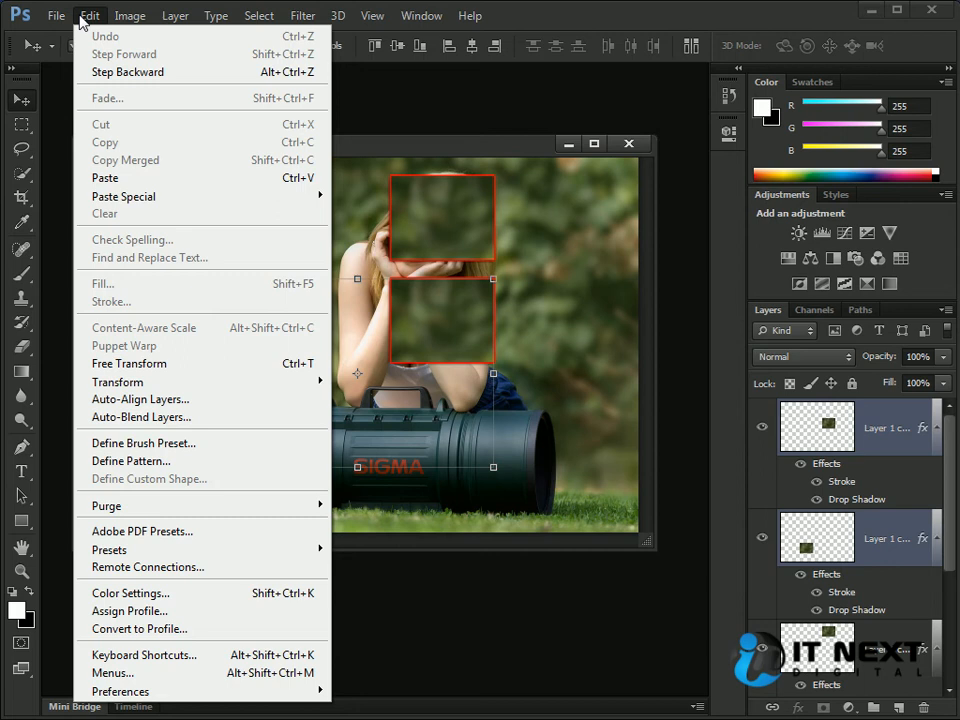
mouse_move(167, 20)
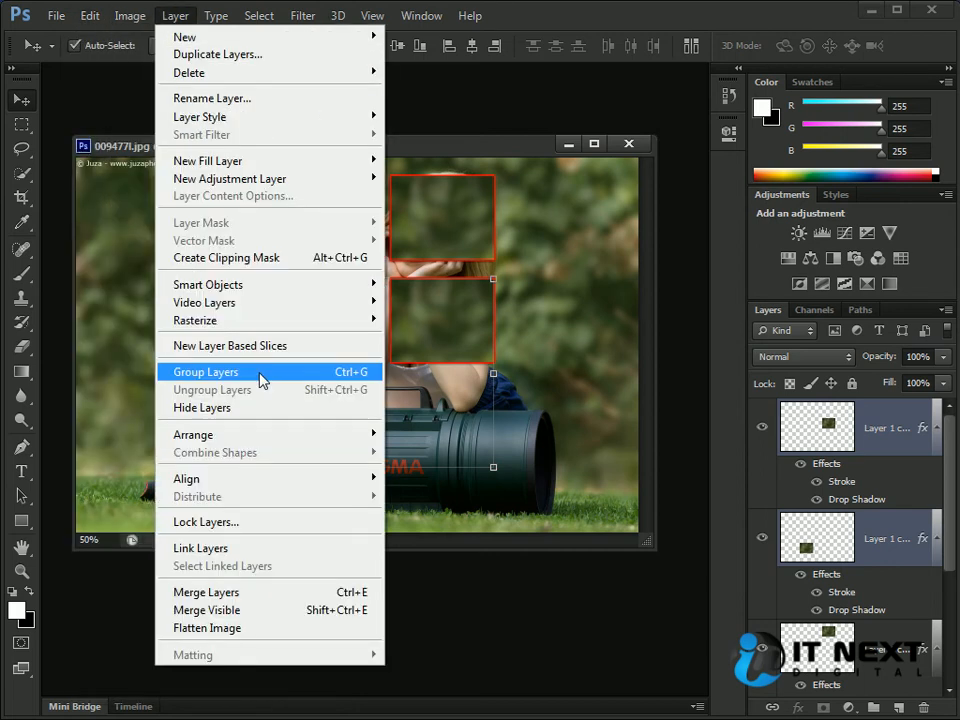
click(362, 376)
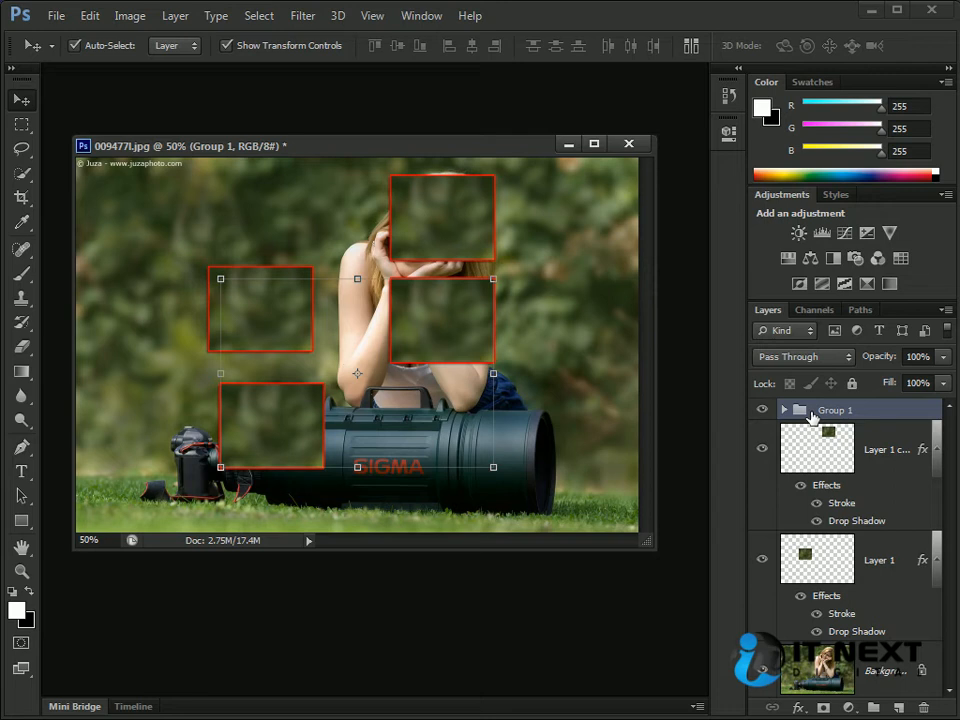
drag(424, 339, 499, 381)
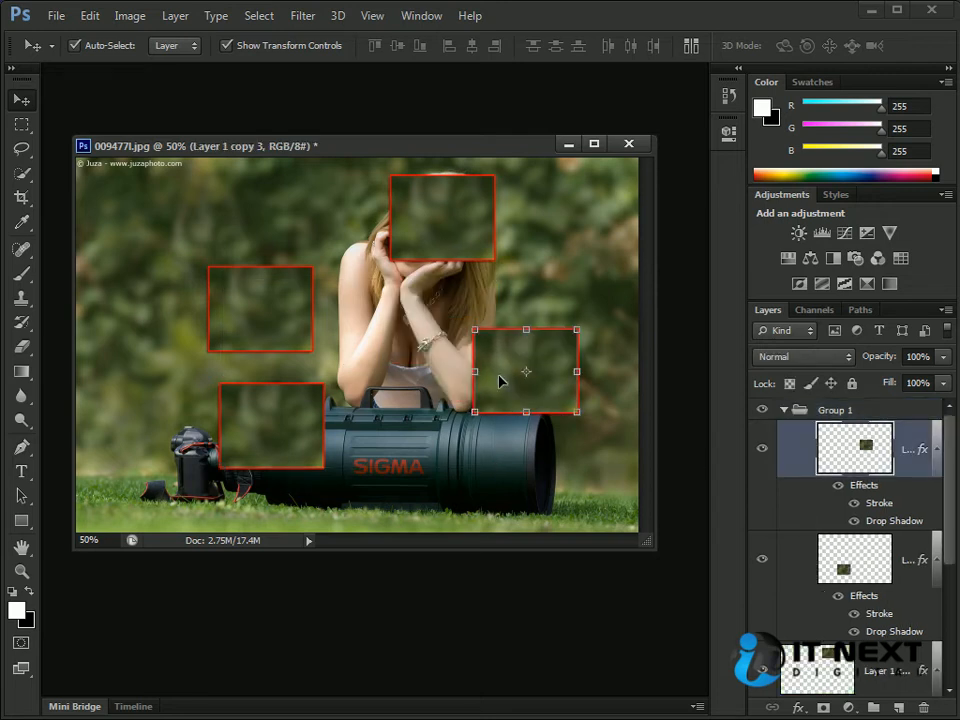
Step: Collapse Group 1 and test picking its two patches alternately in the image with Auto-Select set to Layer
click(784, 410)
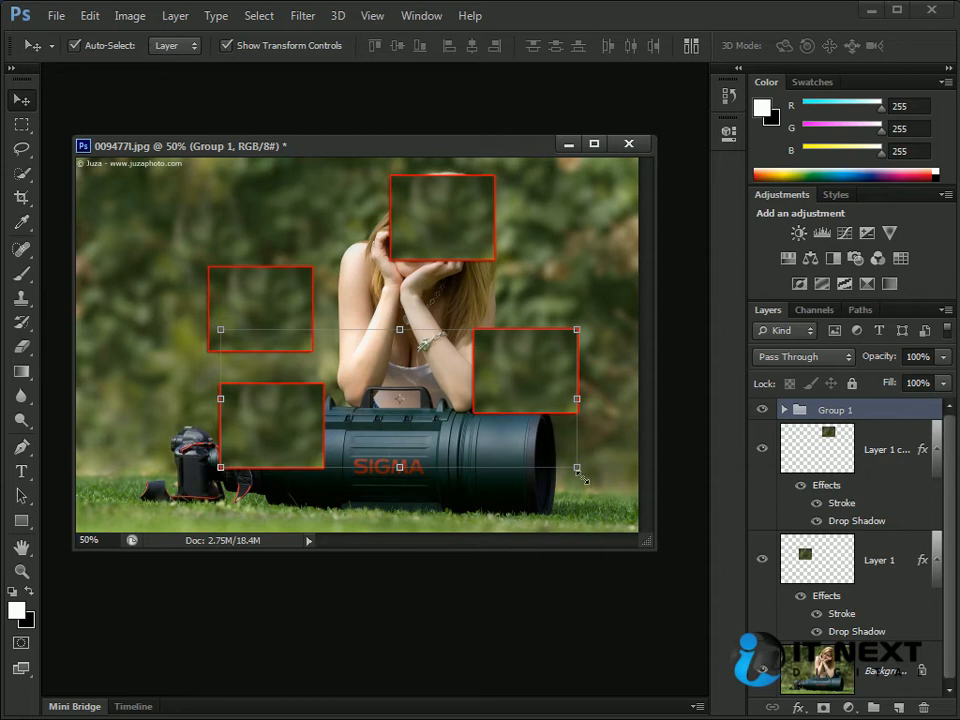
click(537, 402)
click(245, 431)
click(508, 371)
click(280, 424)
click(512, 383)
click(317, 422)
click(508, 386)
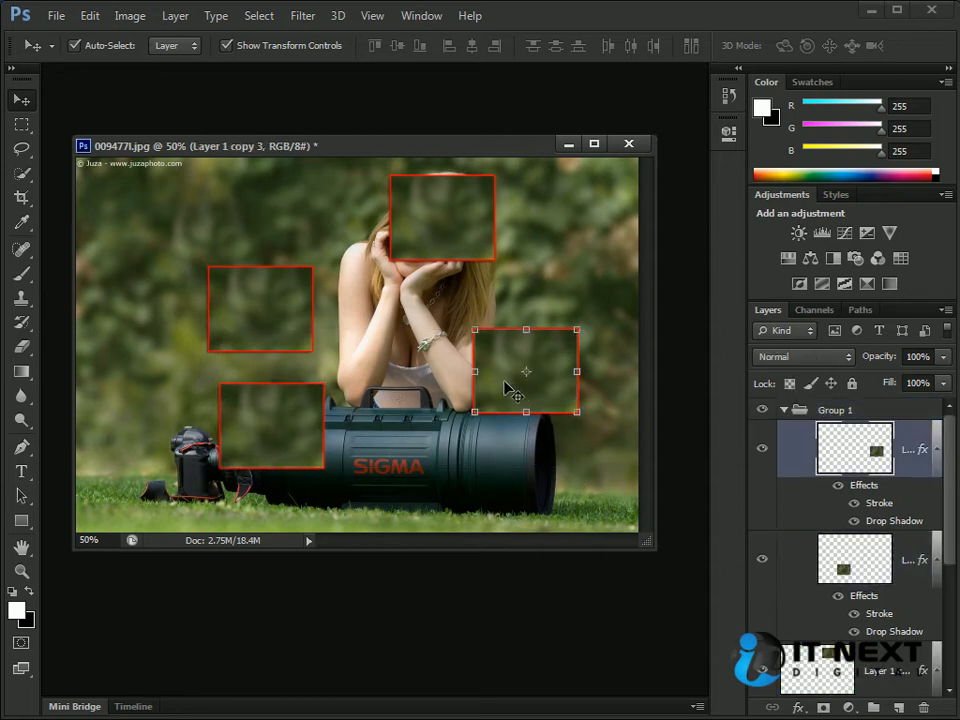
Step: Set Auto-Select to Group, test picking the patches, and move the two patches of Group 1 together slightly up and left
click(835, 410)
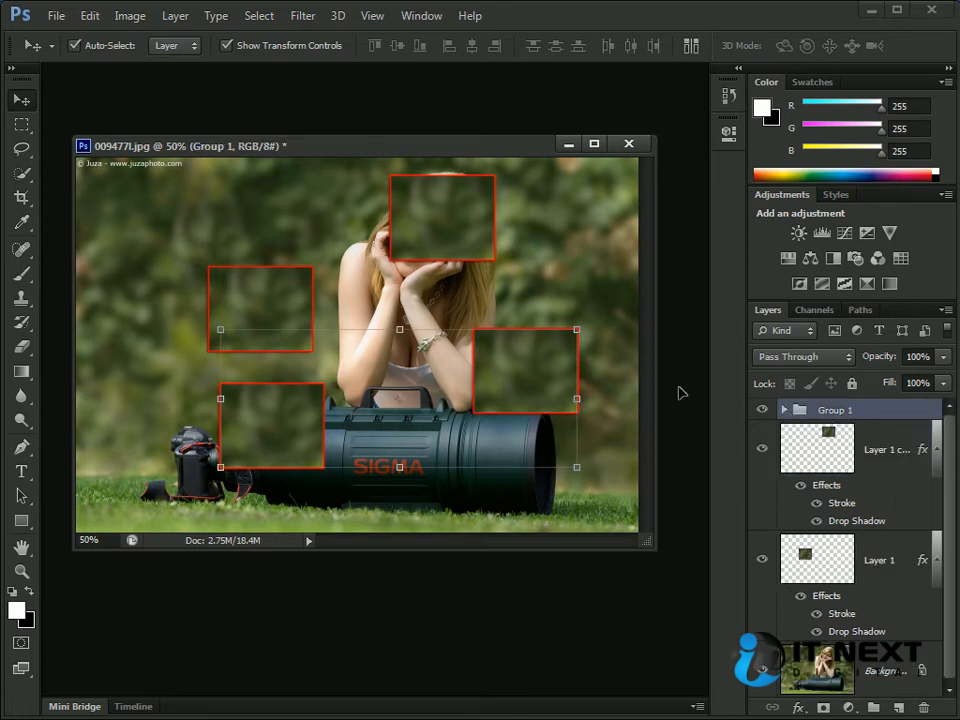
click(175, 45)
click(163, 65)
click(512, 383)
click(452, 227)
click(336, 308)
click(280, 323)
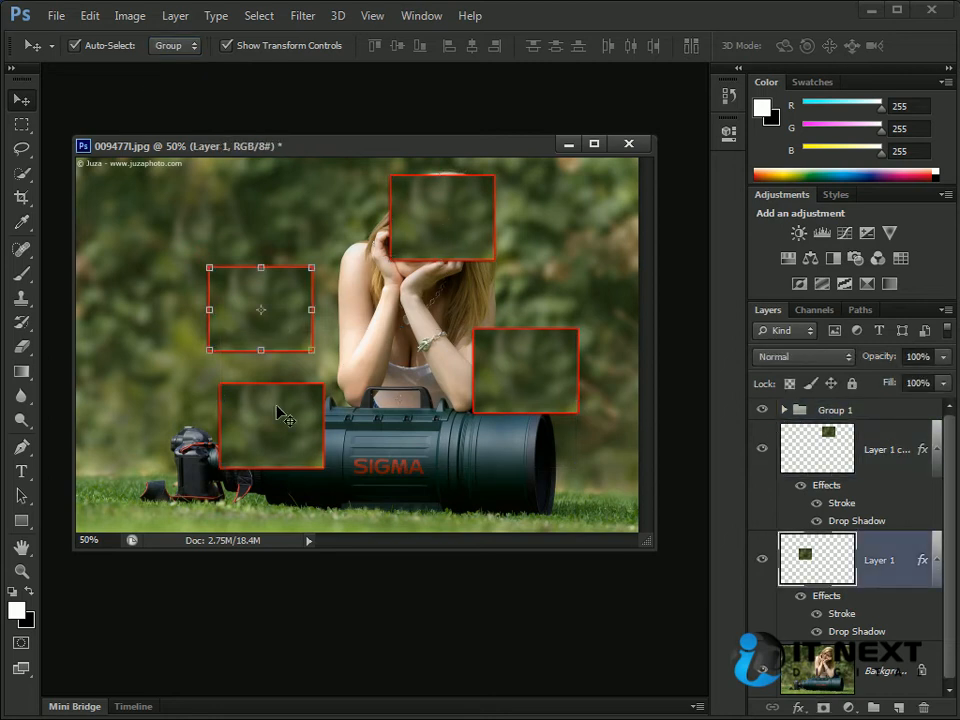
click(548, 366)
drag(548, 366, 520, 351)
Step: Set Auto-Select back to Layer and test picking the two patches inside Group 1 individually
click(176, 46)
click(172, 81)
click(497, 356)
click(280, 405)
click(493, 369)
click(290, 405)
click(495, 350)
Step: Set Auto-Select to Group and turn it off, select all four patches, and move them together slightly down and right
click(190, 45)
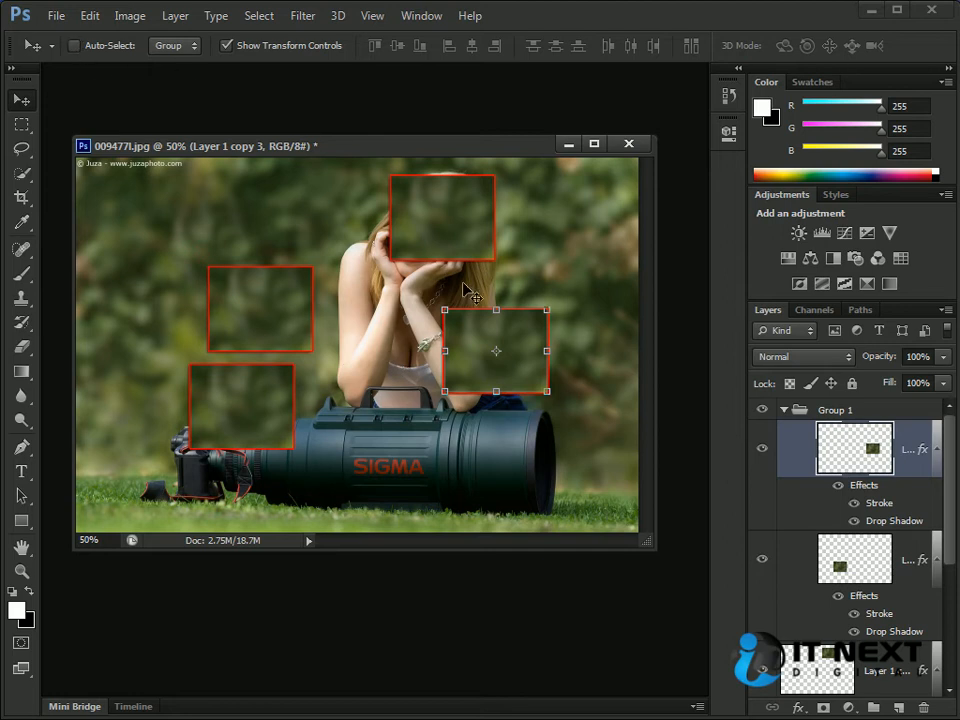
ctrl+shift+click(455, 240)
ctrl+shift+click(251, 300)
key(ctrl+t)
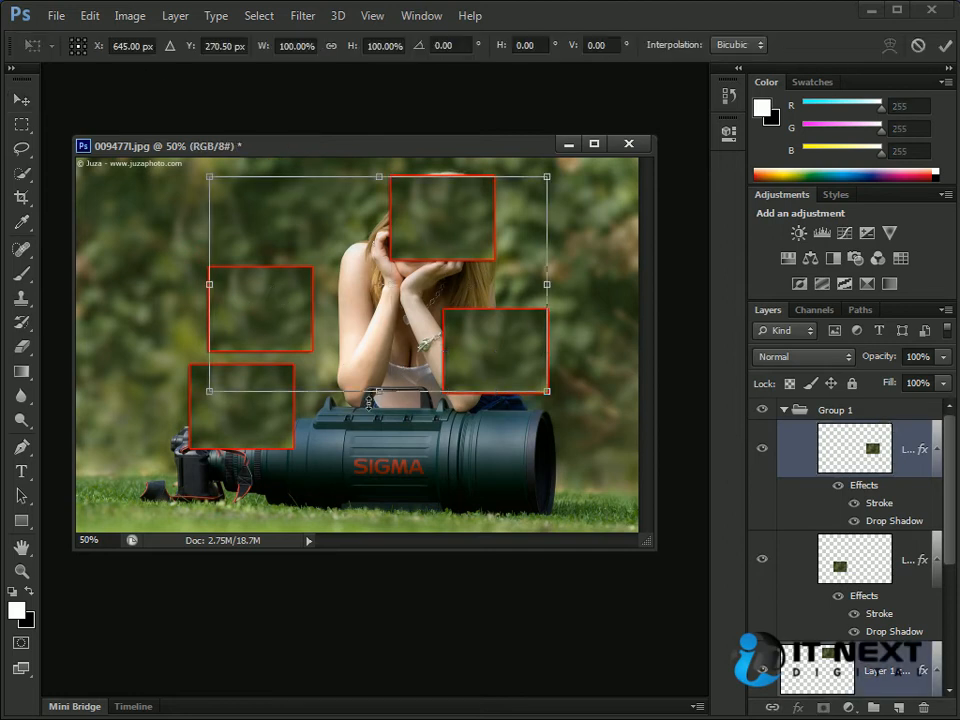
key(Return)
ctrl+shift+click(267, 440)
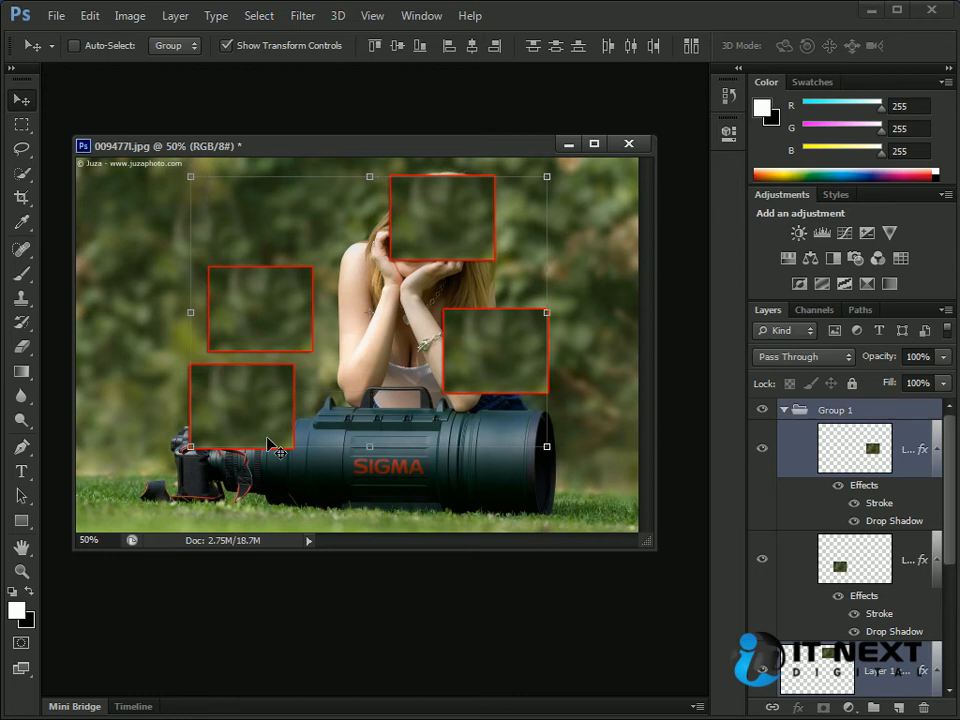
drag(433, 229, 460, 261)
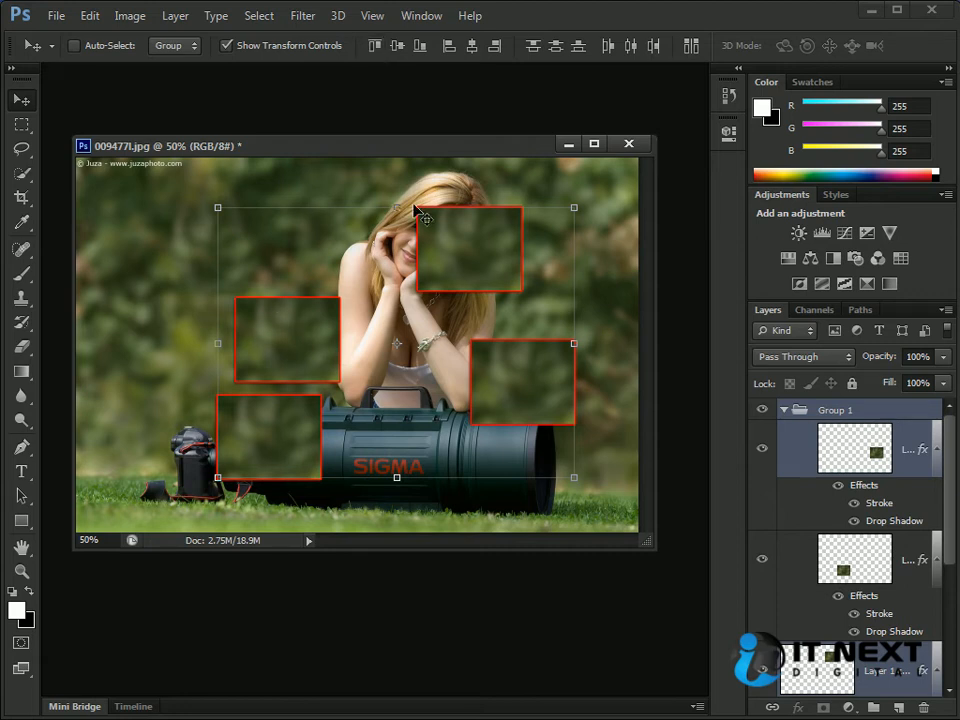
Step: Try aligning the selected patches by their top edges, undo it, and ungroup Group 1
click(374, 46)
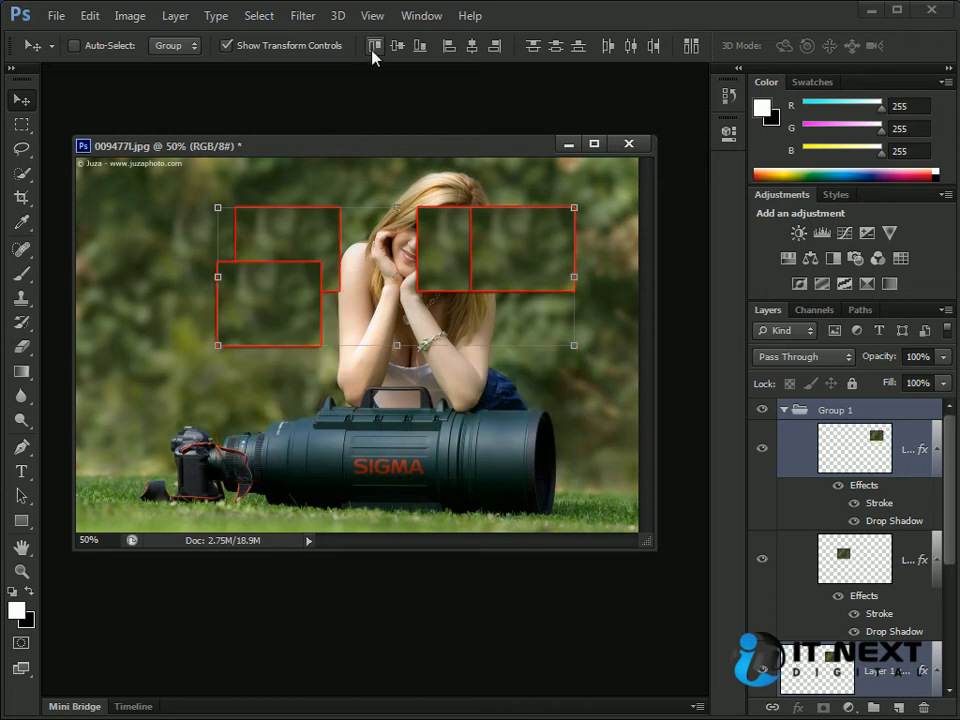
key(ctrl+z)
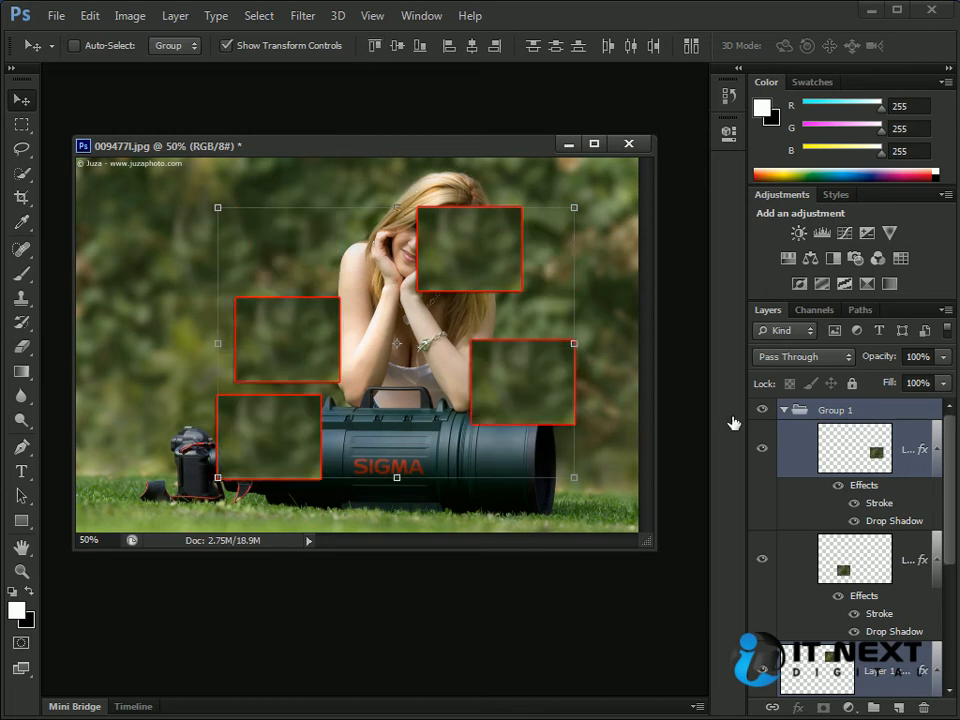
click(841, 420)
right_click(841, 415)
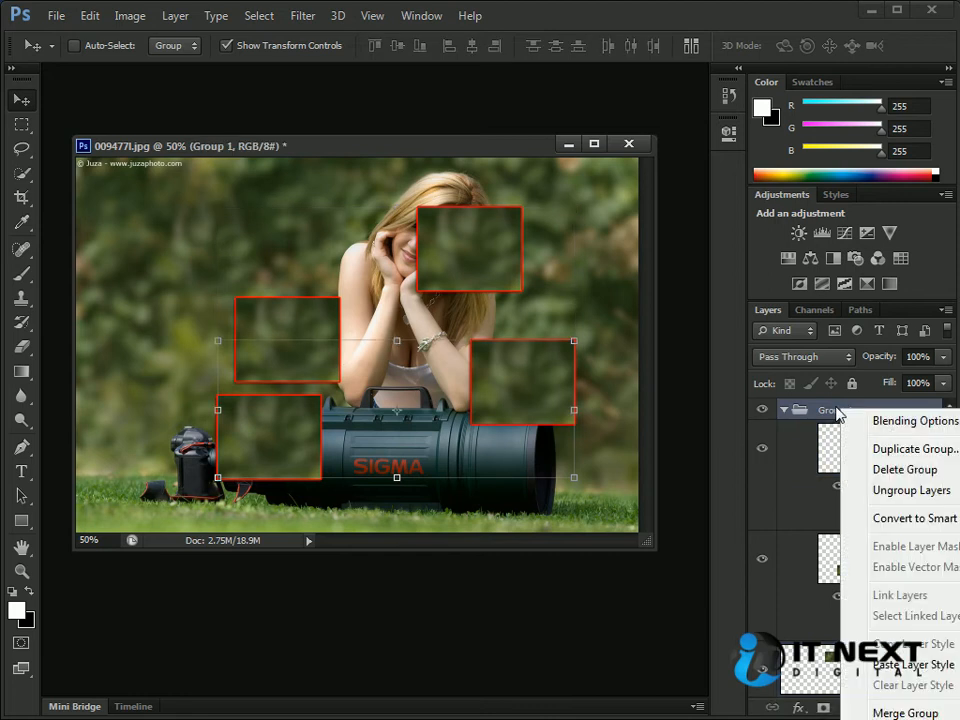
click(912, 490)
drag(951, 464, 950, 435)
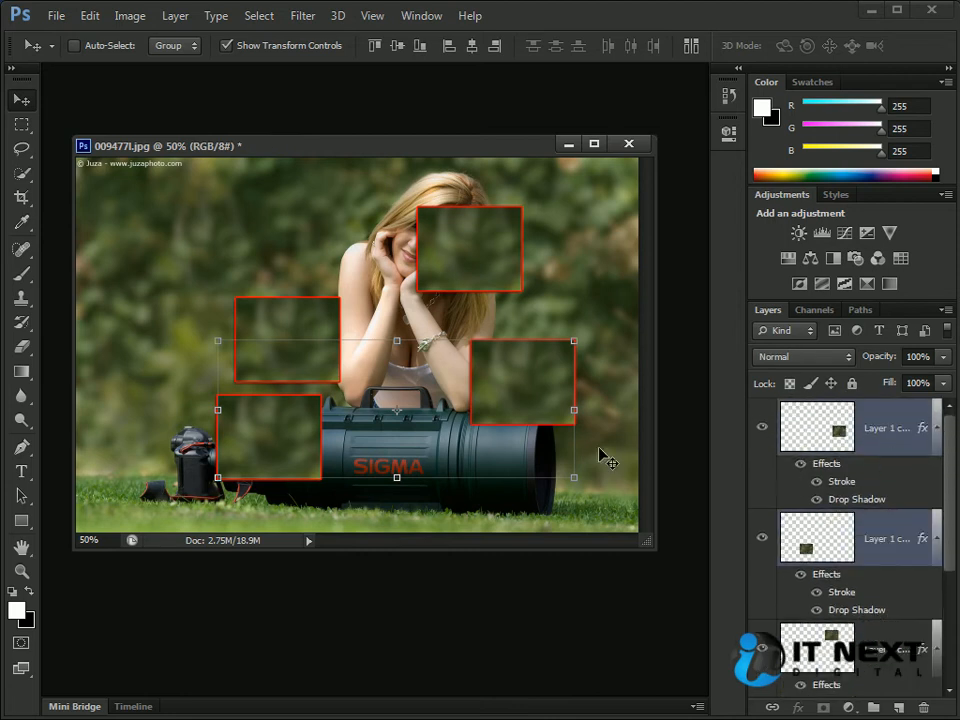
Step: Move the patch beside the camera to the upper left of the photo and the patch beside the face down over the woman's hands
right_click(276, 245)
click(334, 268)
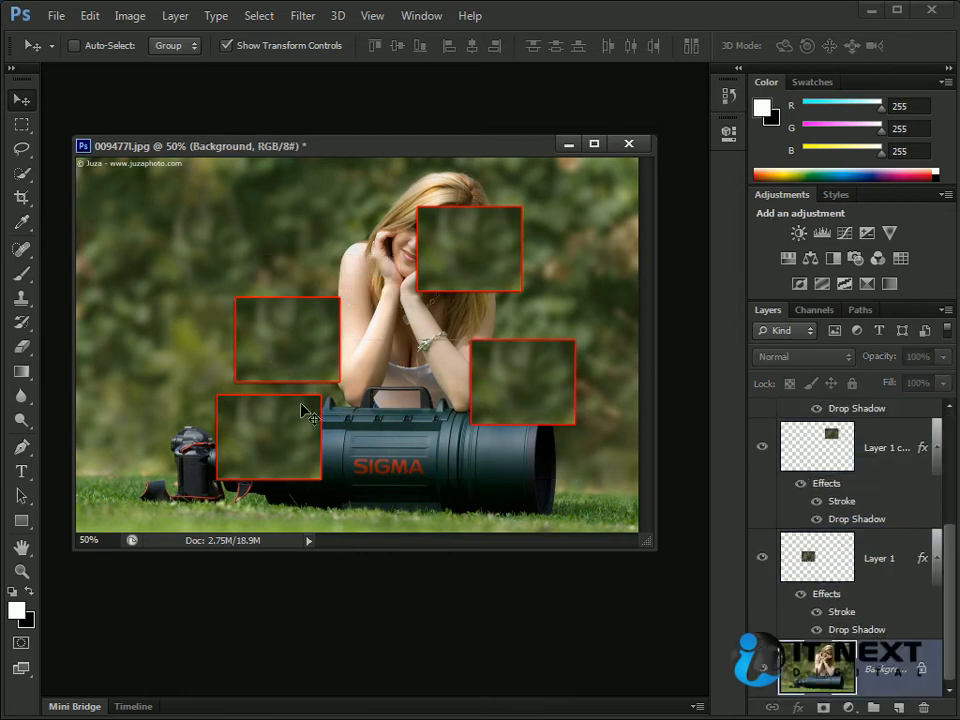
ctrl+click(279, 454)
drag(279, 454, 187, 290)
ctrl+click(490, 258)
drag(490, 258, 463, 306)
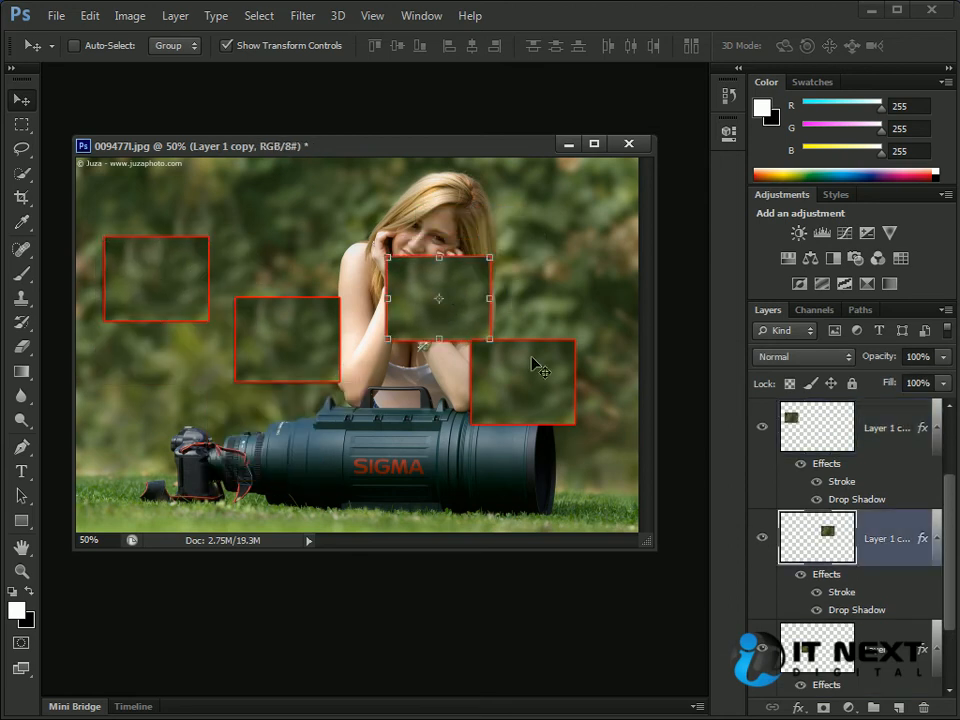
Step: Move the elbow patch down over the lens end and the middle-left patch down beside the camera, and nudge the other two patches upward
ctrl+click(553, 399)
drag(553, 399, 585, 490)
ctrl+click(470, 318)
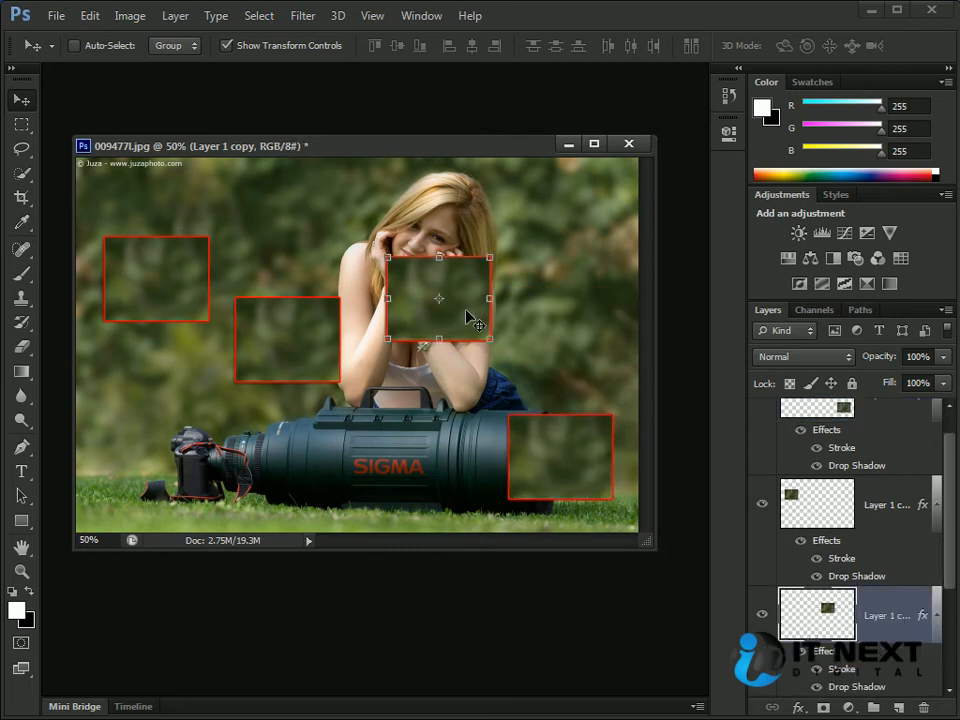
drag(470, 318, 470, 298)
ctrl+click(313, 320)
drag(313, 320, 317, 394)
ctrl+click(184, 304)
mouse_move(184, 304)
mouse_down()
mouse_move(166, 290)
mouse_move(179, 291)
mouse_up()
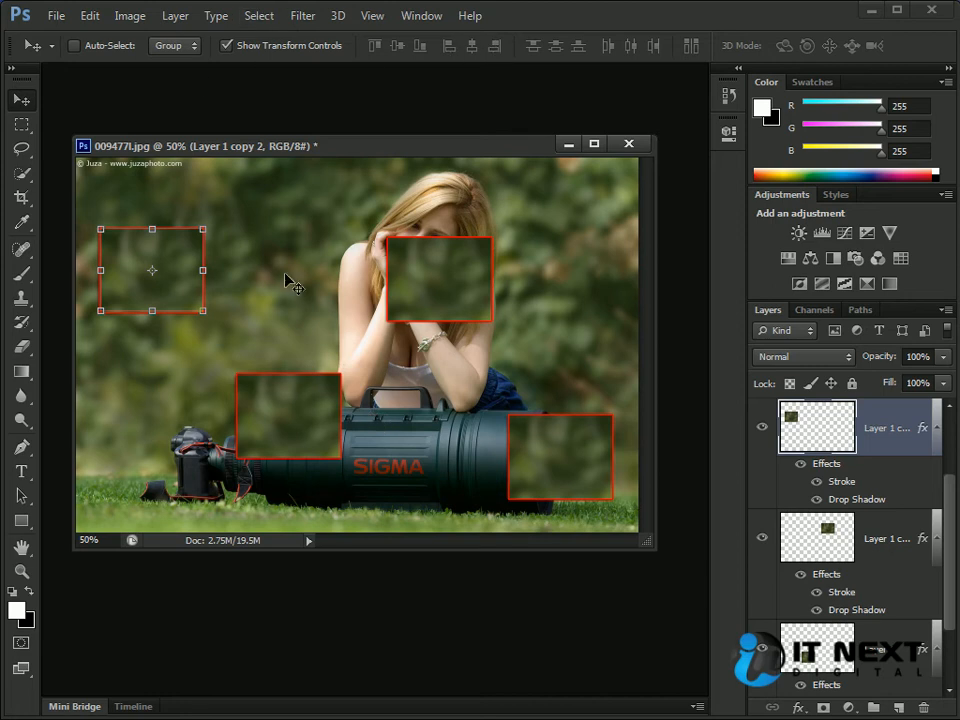
Step: Select all four patches together and try aligning them by their top edges
ctrl+shift+click(297, 425)
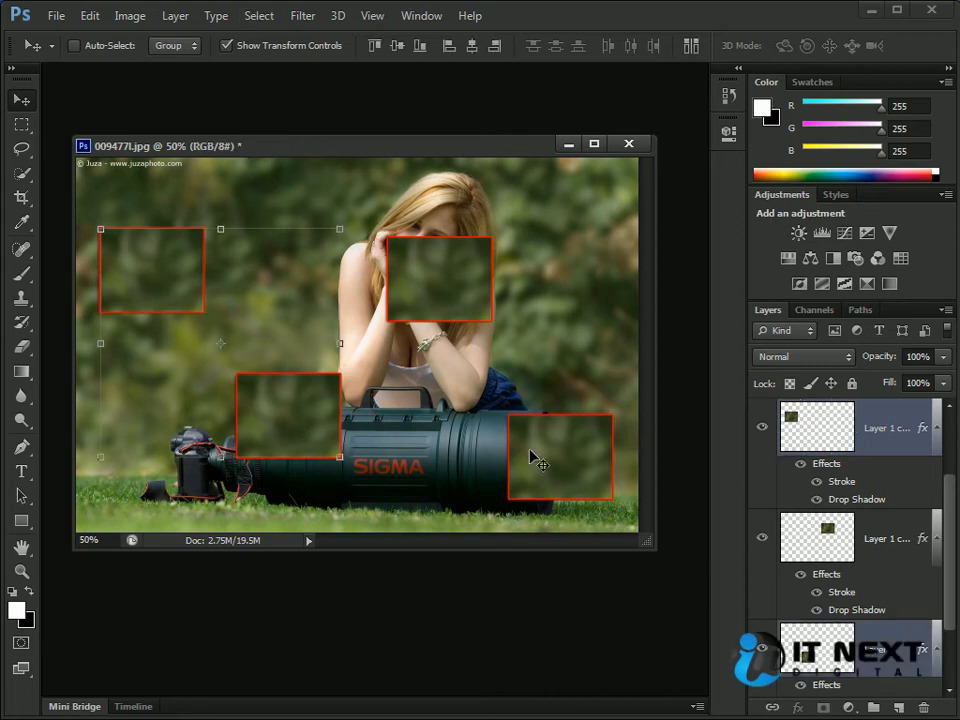
ctrl+shift+click(525, 422)
ctrl+shift+click(435, 285)
mouse_move(951, 493)
mouse_down()
mouse_move(951, 601)
mouse_move(946, 491)
mouse_up()
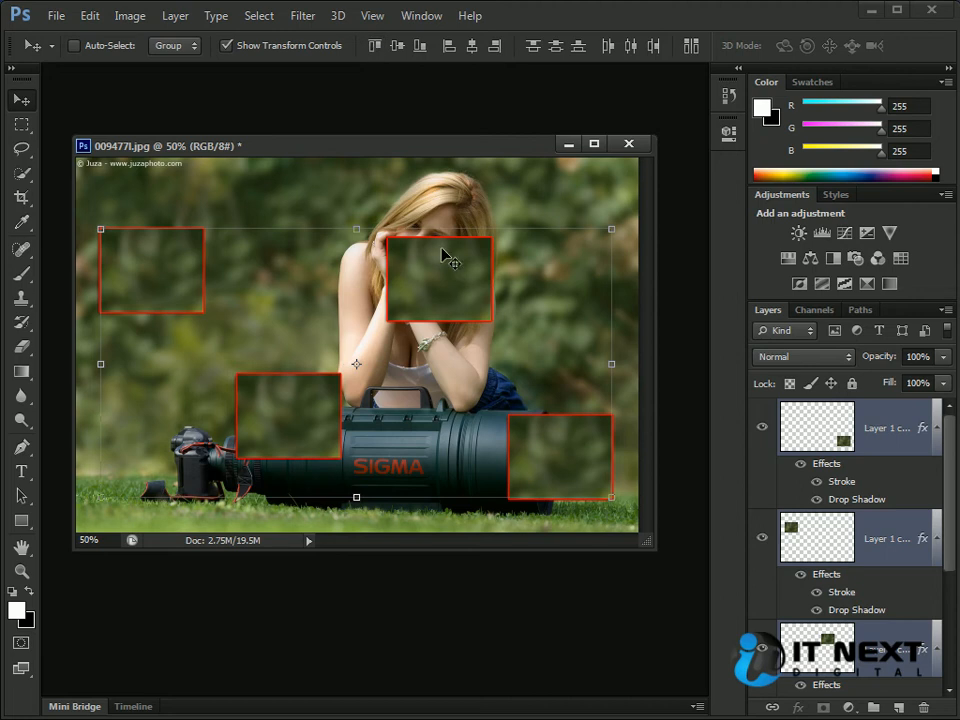
click(376, 47)
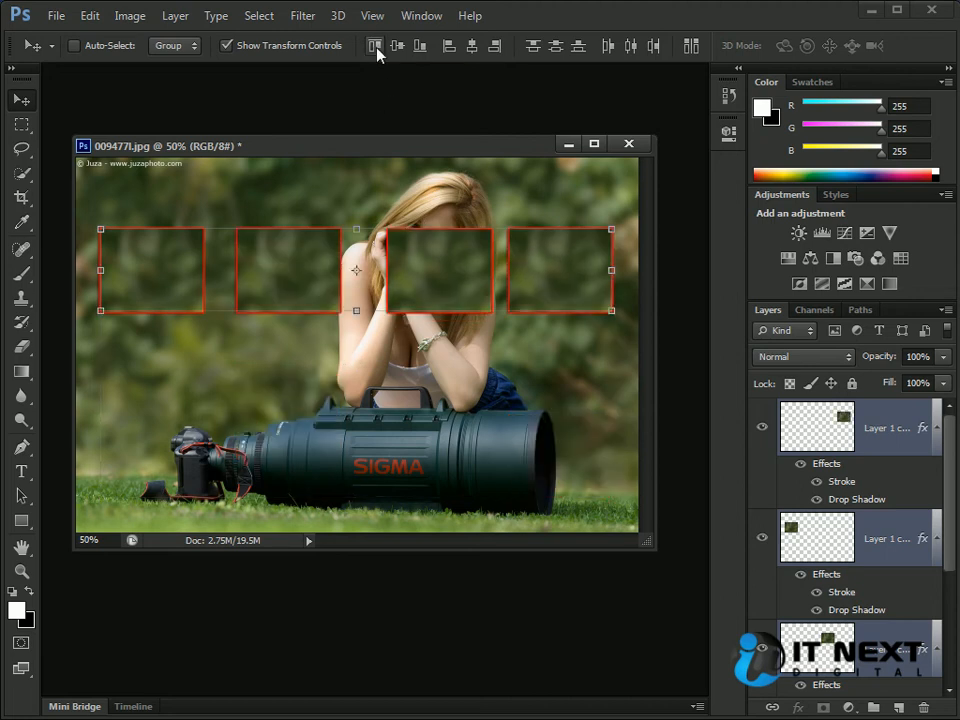
key(ctrl+z)
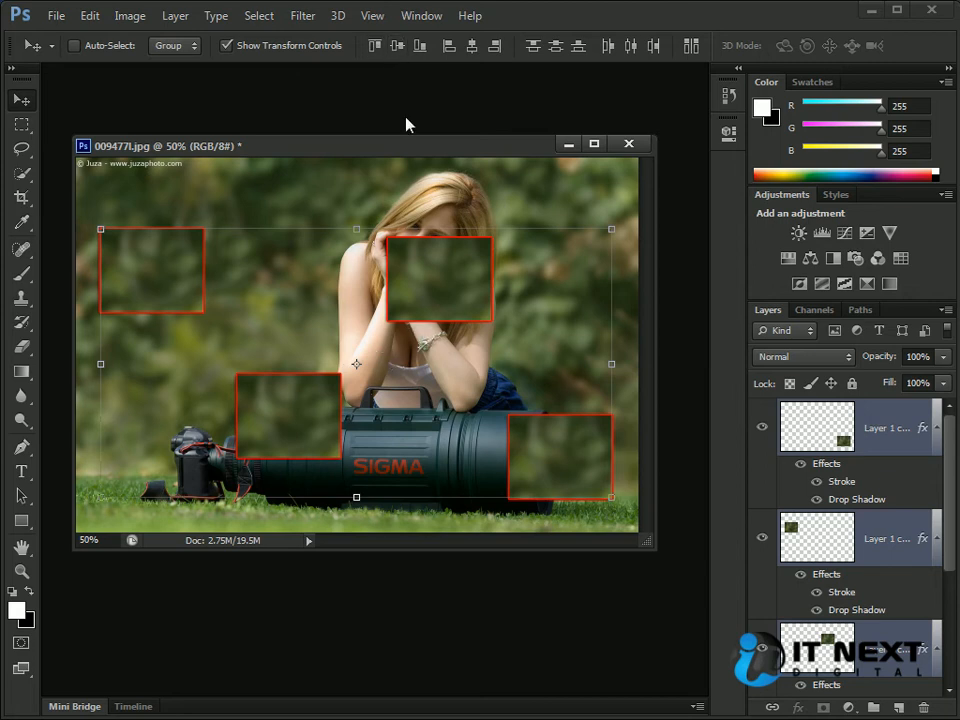
Step: Try aligning the four patches by their vertical centers and by their bottom edges, undoing each alignment
click(397, 46)
key(ctrl+z)
click(421, 46)
key(ctrl+z)
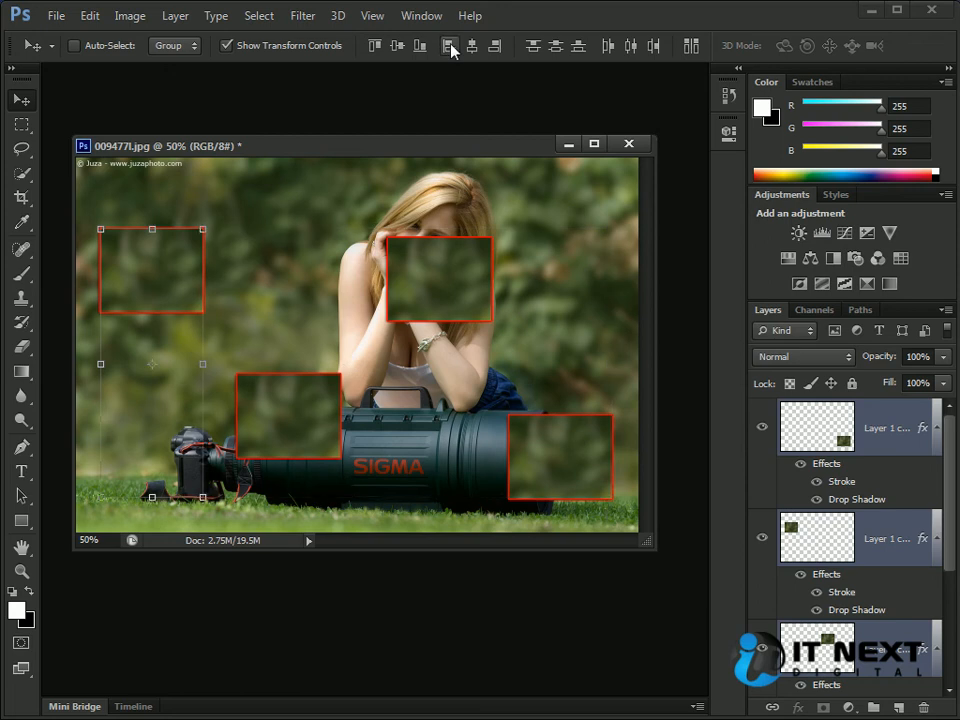
Step: Try aligning the four patches by their left edges, right edges and horizontal centers, undoing each alignment
click(450, 46)
key(ctrl+z)
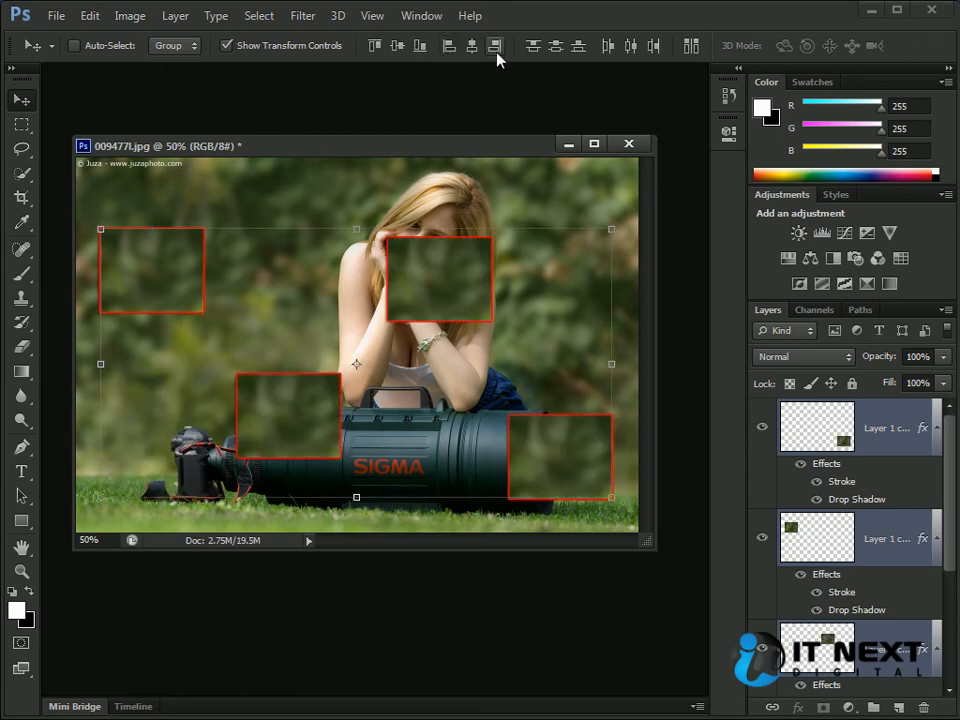
click(494, 46)
key(ctrl+z)
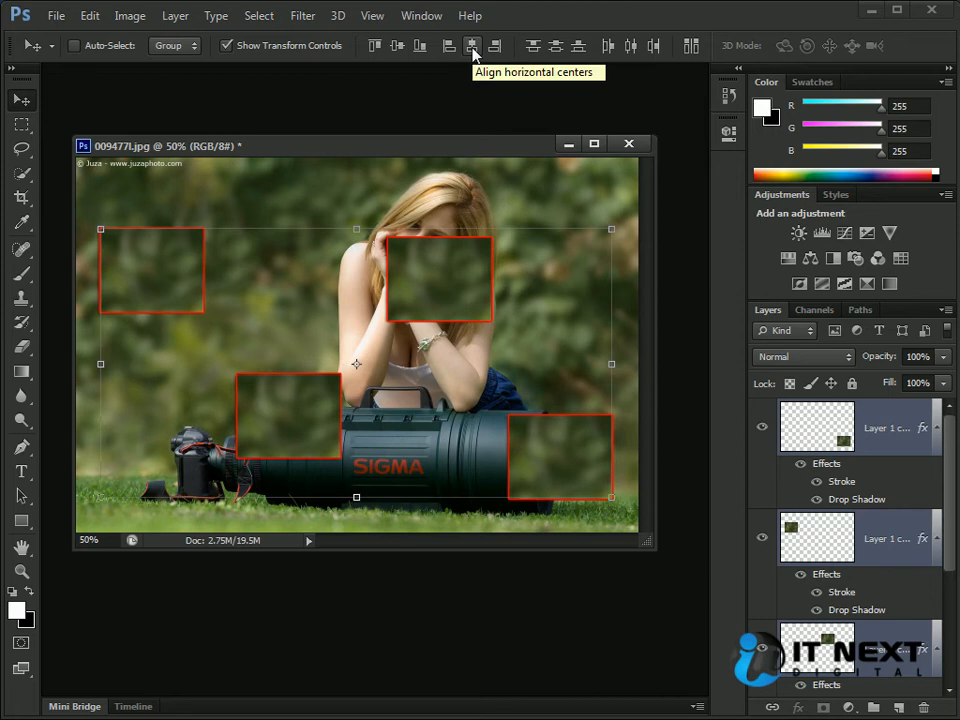
click(474, 47)
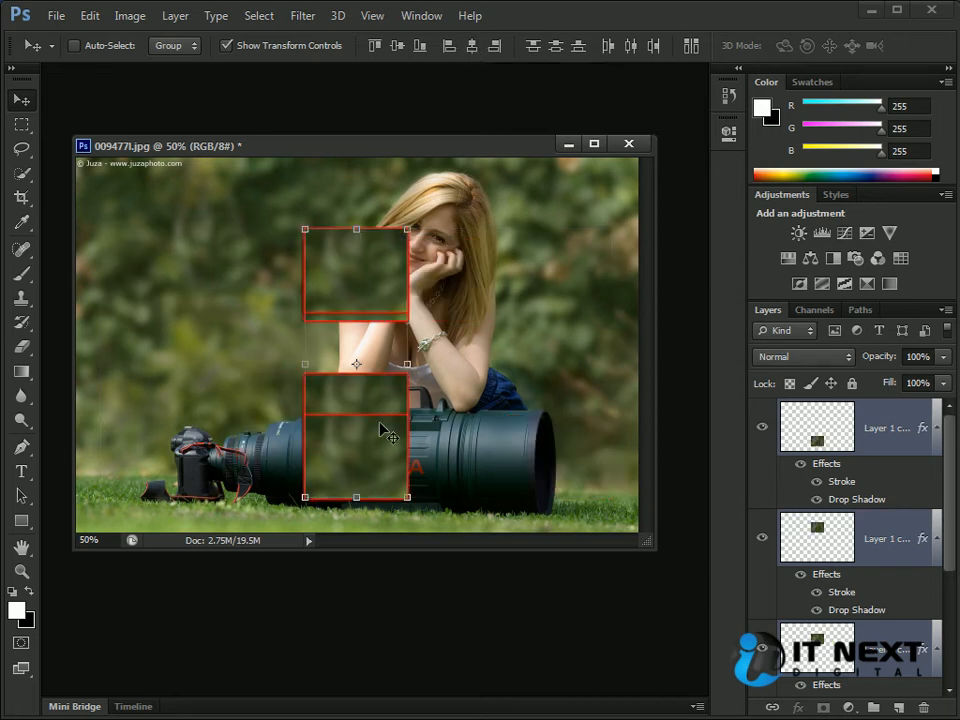
key(ctrl+z)
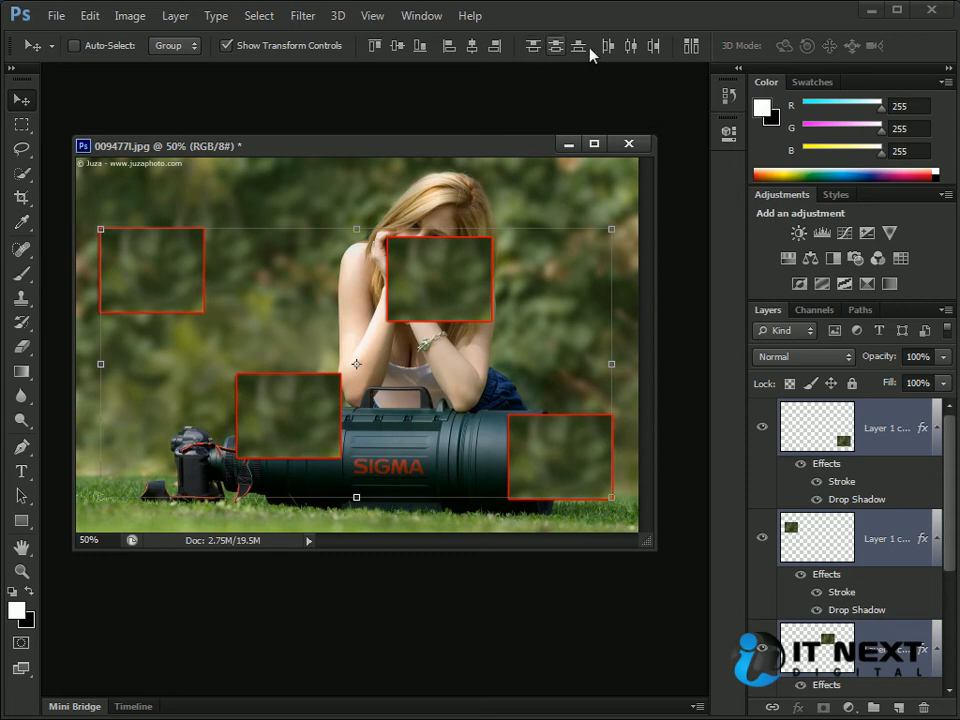
Step: Move the upper-left, face and lens-end patches one by one into a rough vertical column with the remaining patch, left of the woman
ctrl+click(437, 193)
ctrl+click(176, 266)
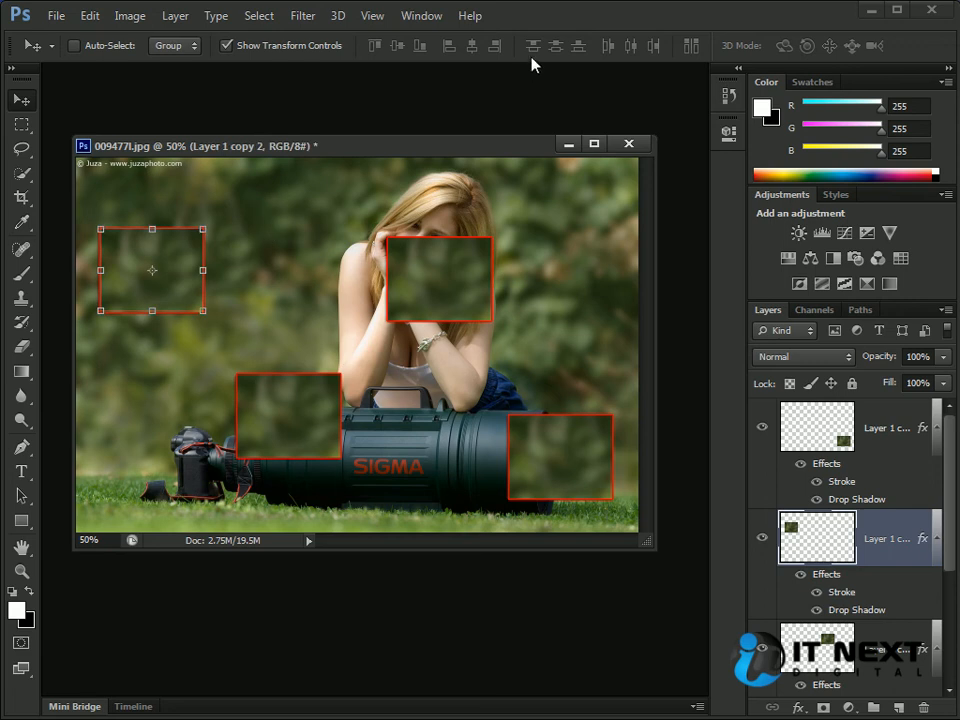
drag(180, 251, 296, 333)
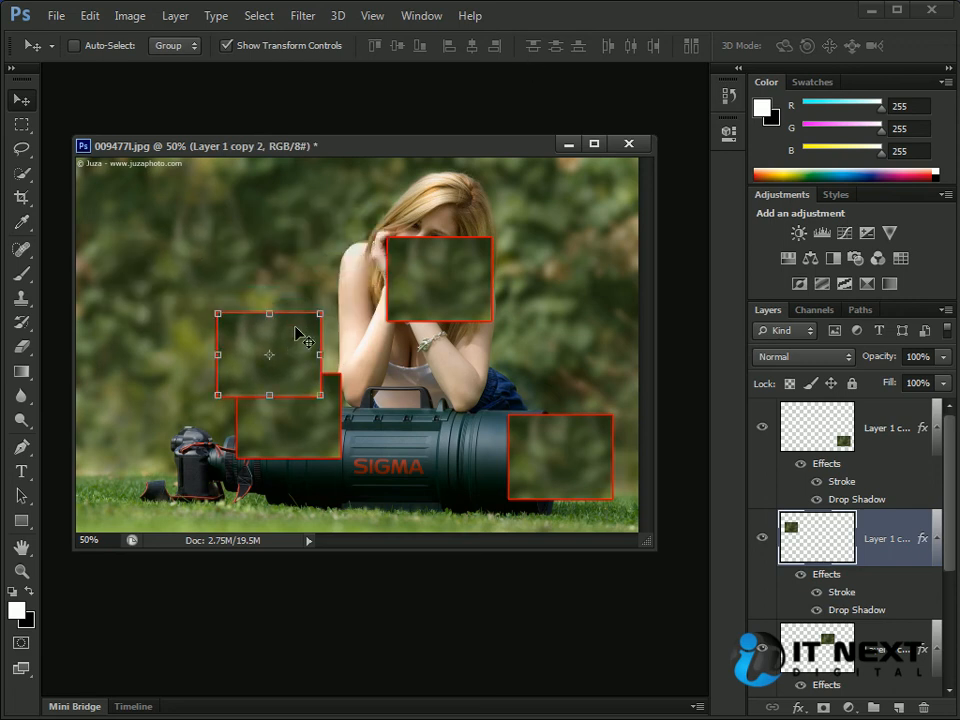
ctrl+click(435, 311)
drag(435, 311, 301, 276)
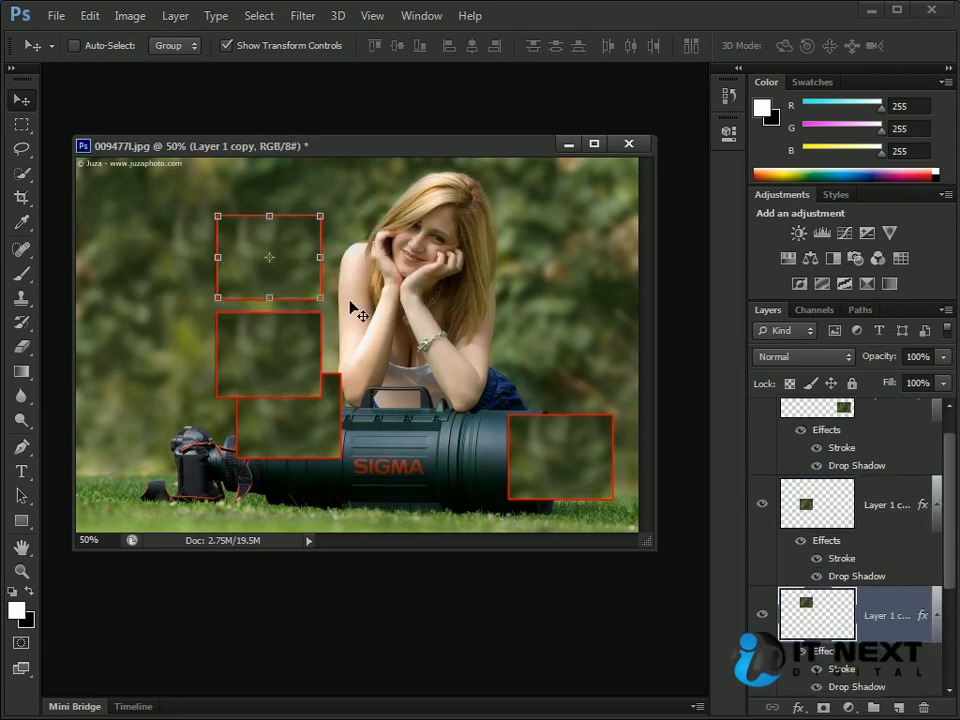
ctrl+click(572, 469)
drag(572, 469, 306, 506)
click(326, 421)
key(Escape)
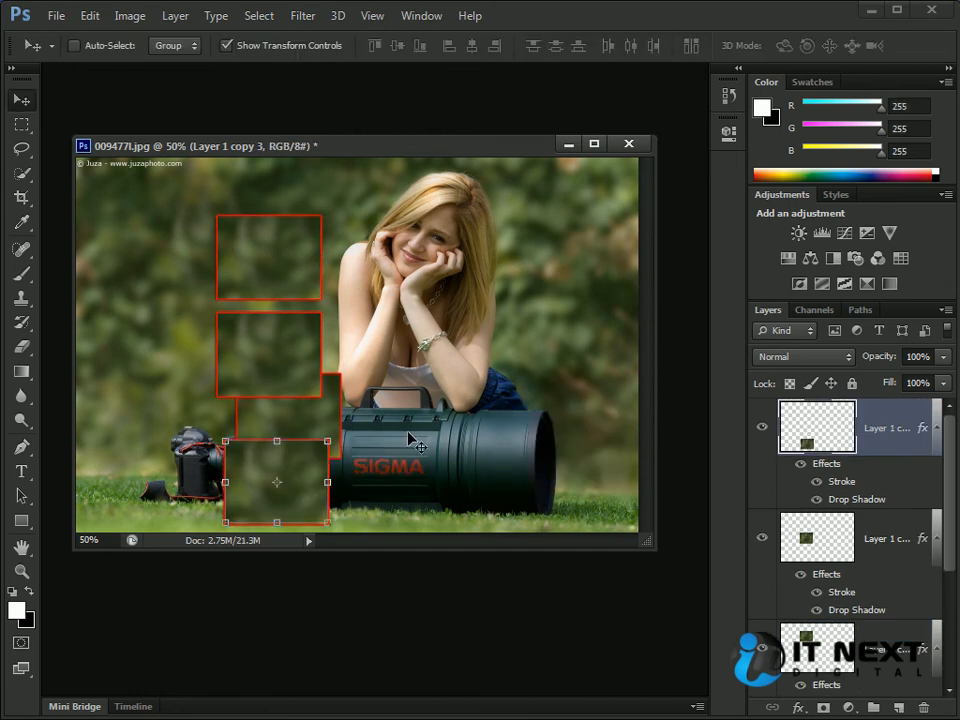
Step: Select all four patch layers and try distributing them by top edges and by vertical centers, undoing the results
drag(953, 527, 952, 610)
shift+click(843, 602)
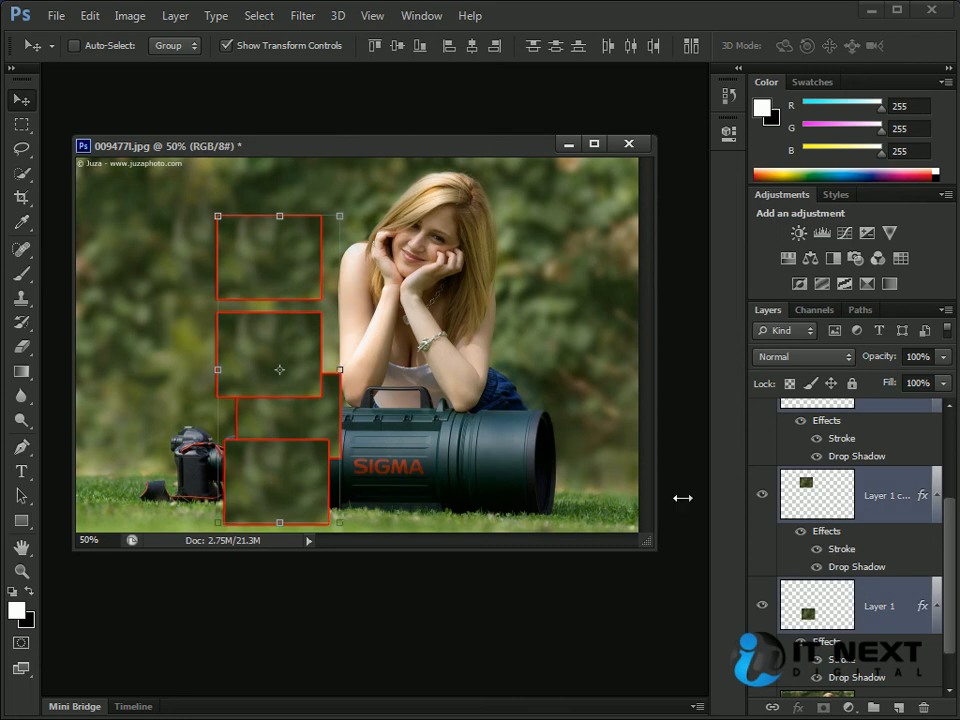
click(534, 46)
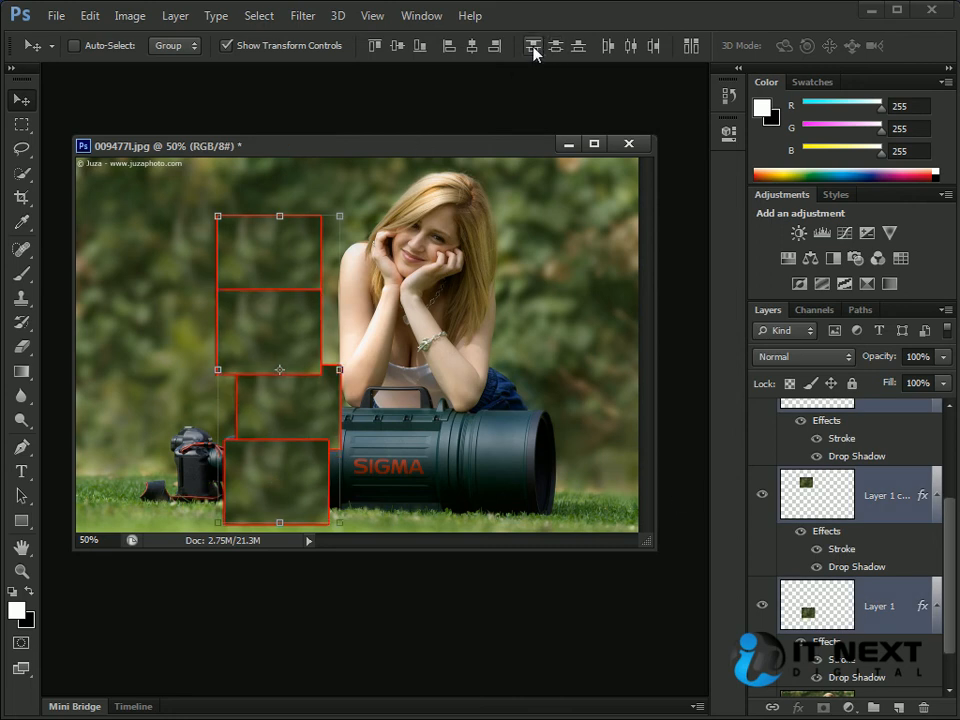
click(556, 46)
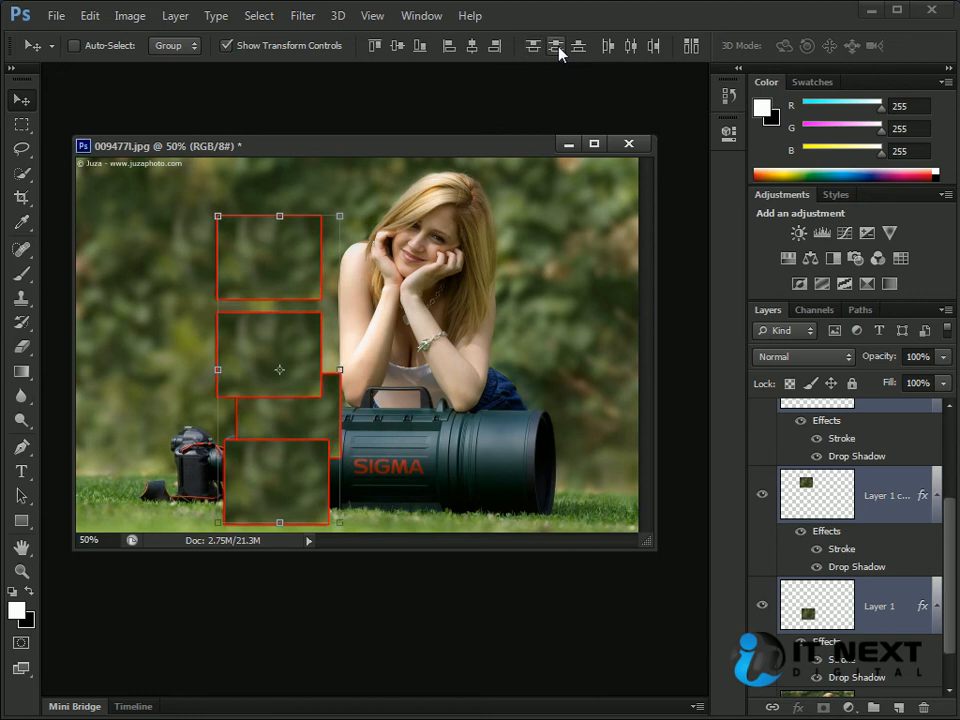
click(559, 50)
key(ctrl+z)
Step: Move the four patches one at a time to the right, stacking them in a vertical column over the woman's hair and the lens
ctrl+click(486, 336)
ctrl+click(283, 297)
drag(315, 296, 513, 245)
ctrl+click(289, 390)
drag(289, 390, 504, 341)
ctrl+click(300, 428)
drag(303, 428, 484, 401)
ctrl+click(310, 487)
drag(277, 482, 505, 471)
key(Escape)
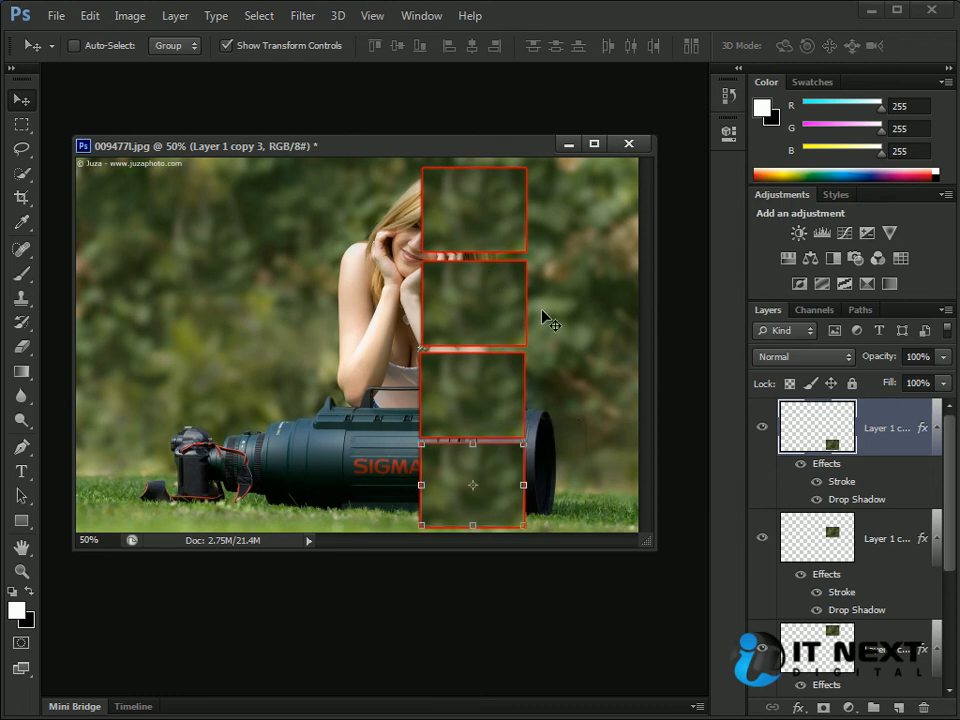
Step: View the image in the full-screen modes, enlarge it to 66.67%, and return to the standard window with the patch column in view
key(f)
key(space)
drag(750, 392, 405, 259)
key(ctrl+plus)
key(space)
key(f)
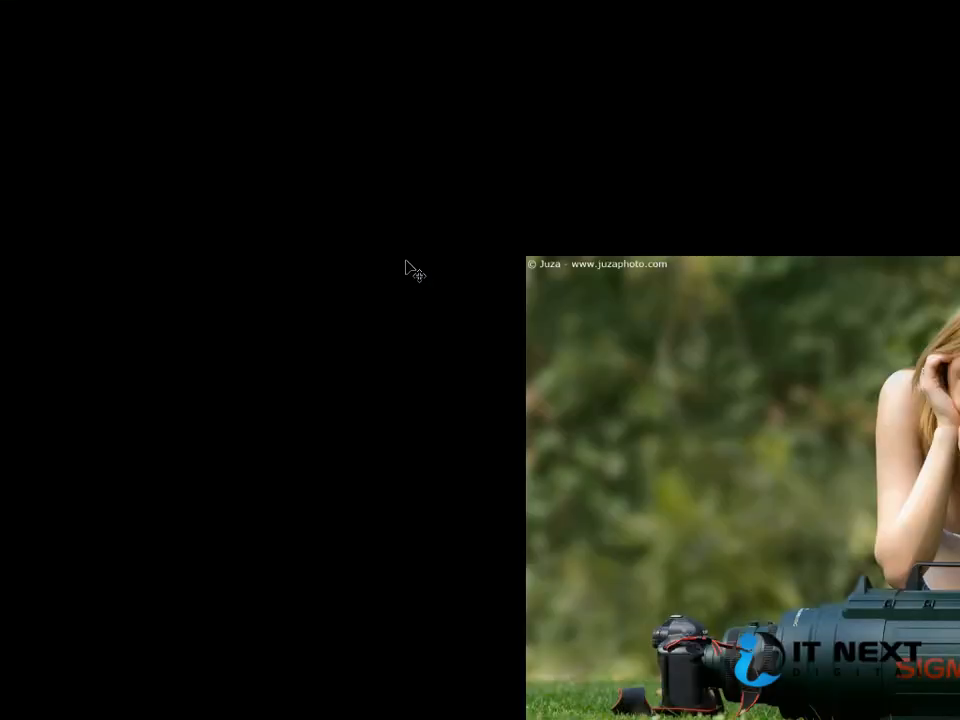
key(f)
key(space)
drag(433, 416, 244, 386)
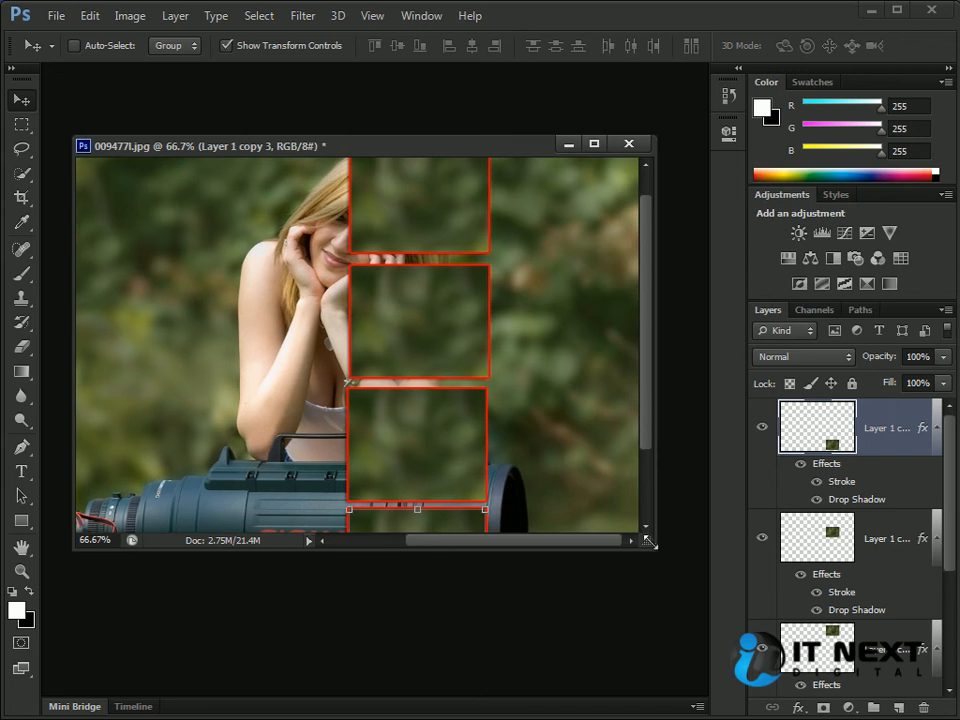
Step: Enlarge the image window to show the whole patch column, select all four patches, and distribute them by top edges
drag(655, 555, 716, 699)
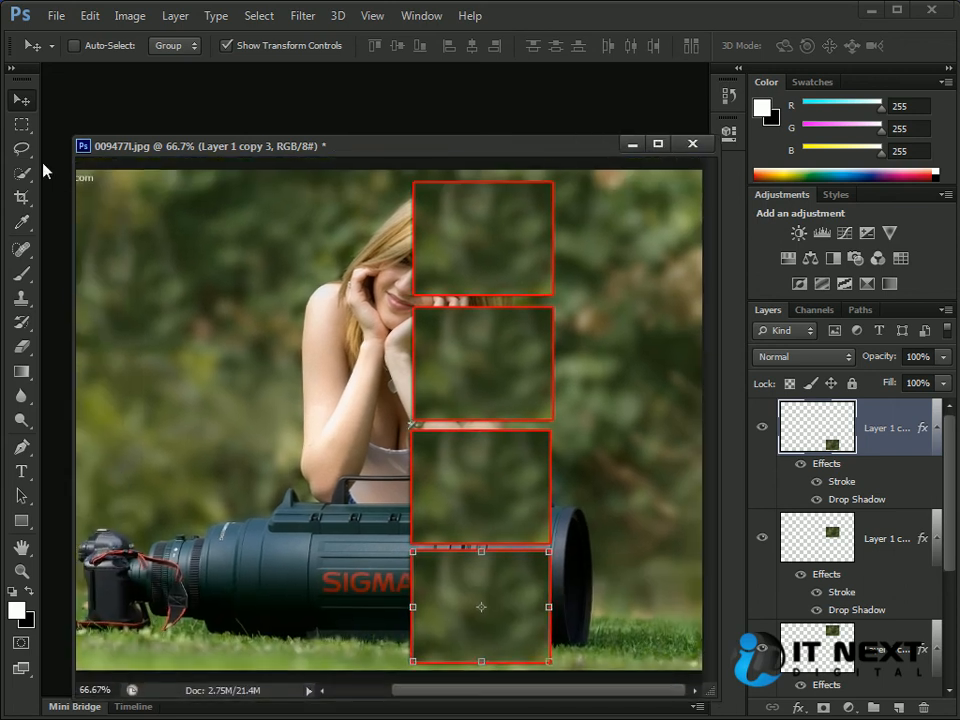
drag(70, 142, 48, 72)
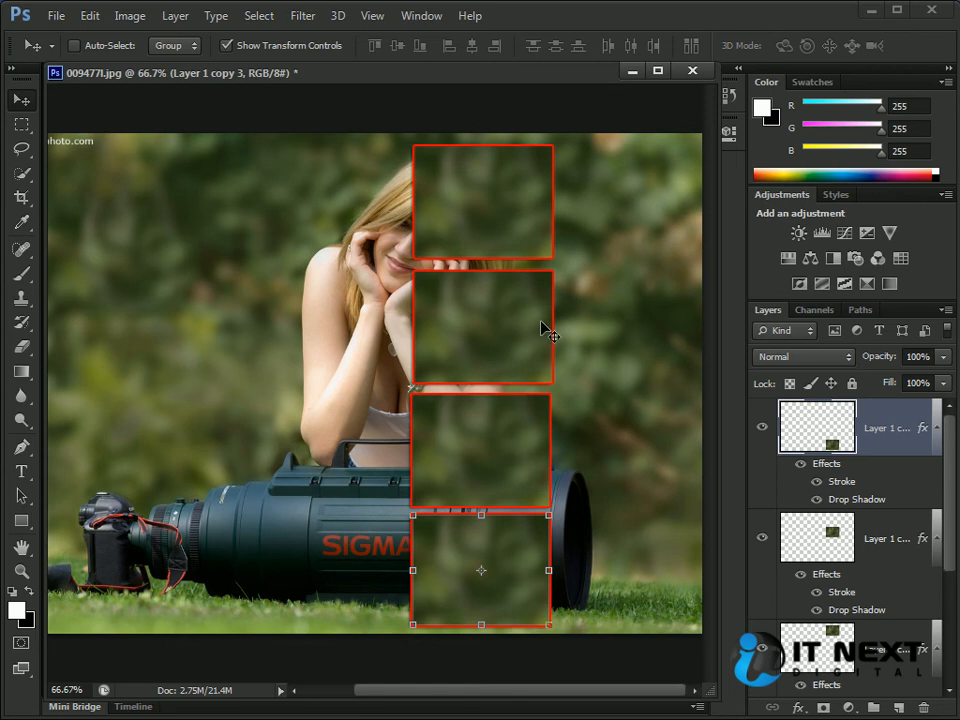
ctrl+click(489, 215)
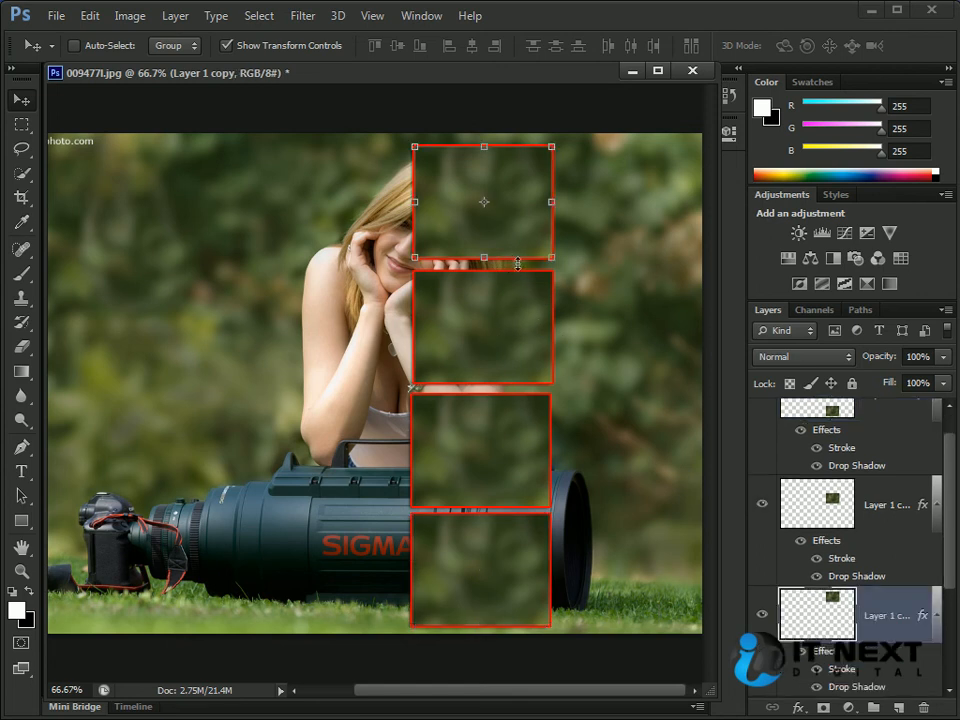
ctrl+shift+click(514, 358)
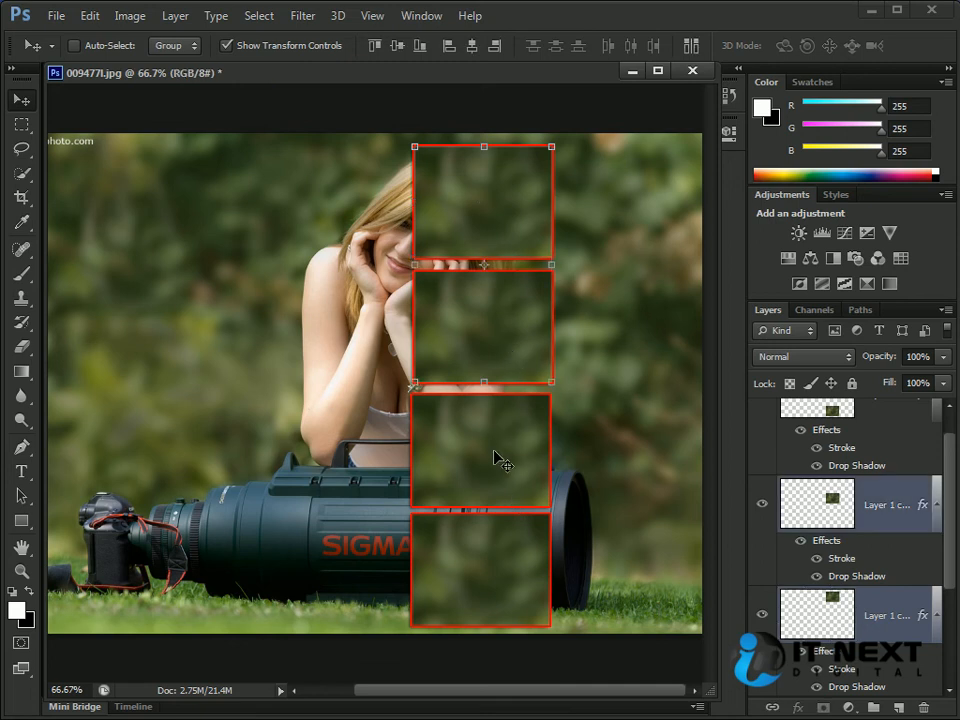
ctrl+shift+click(497, 561)
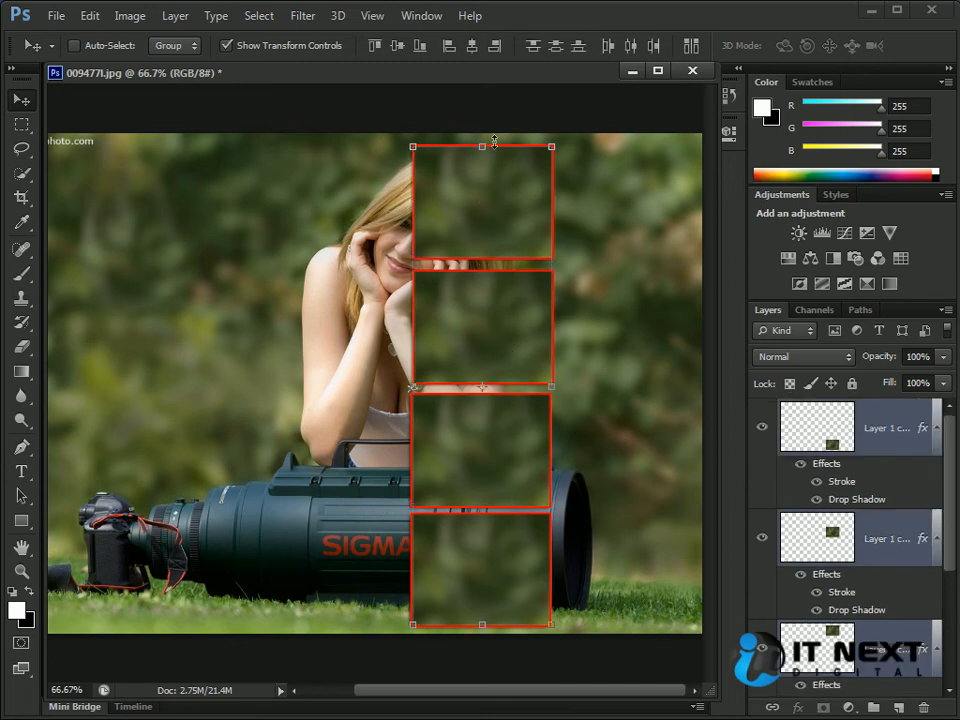
click(534, 46)
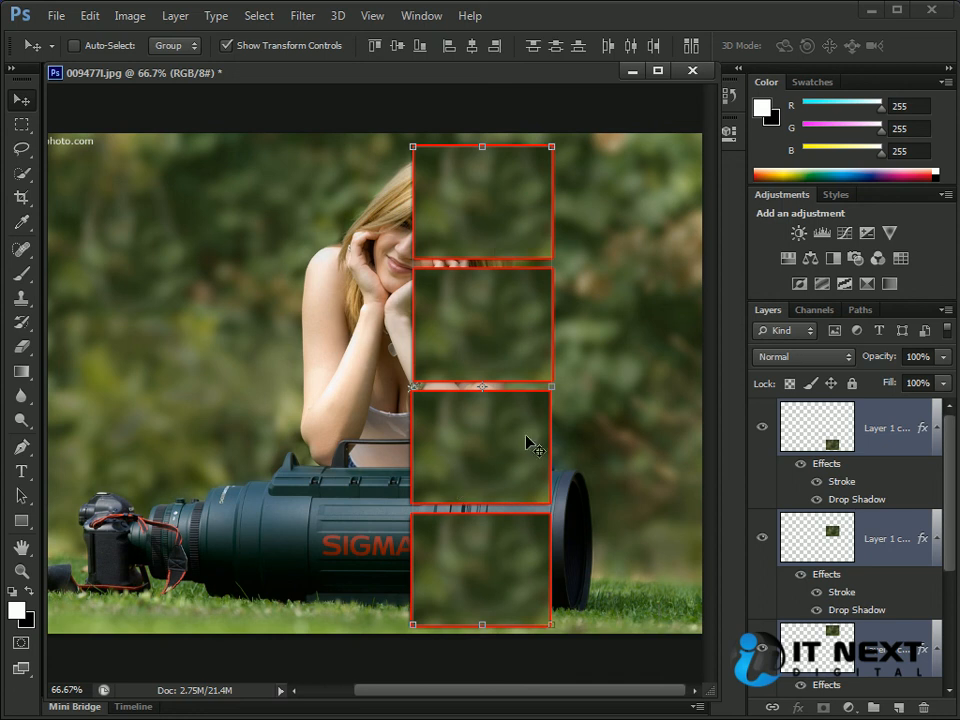
Step: Try aligning the four patches by their right edges, and undo this together with the top-edge distribution
key(ctrl+plus)
drag(538, 426, 326, 405)
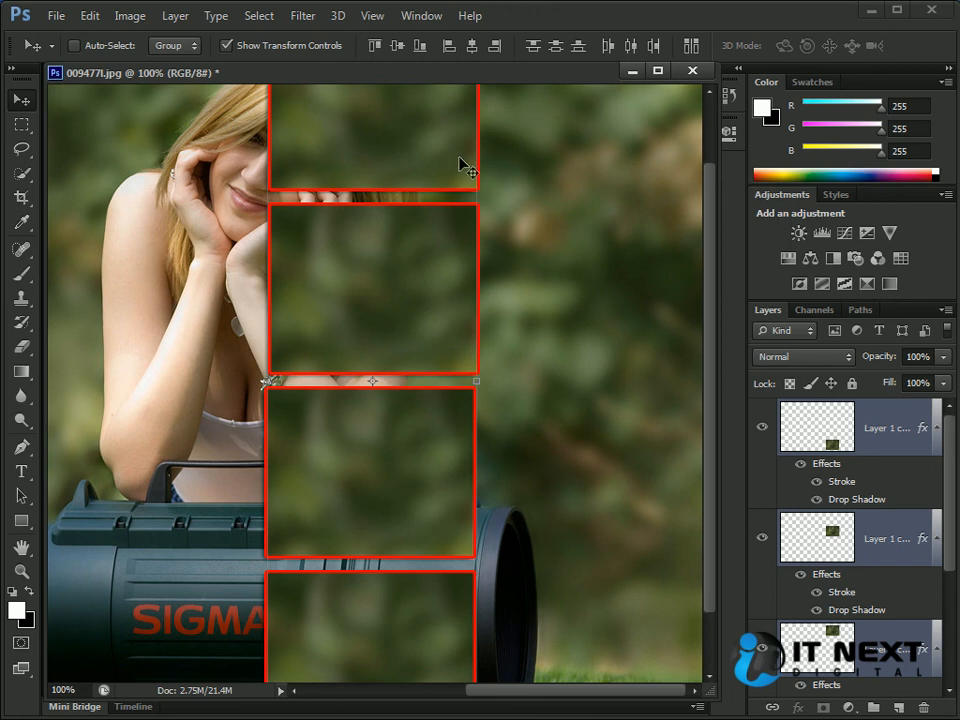
click(495, 46)
key(ctrl+alt+z)
key(ctrl+alt+z)
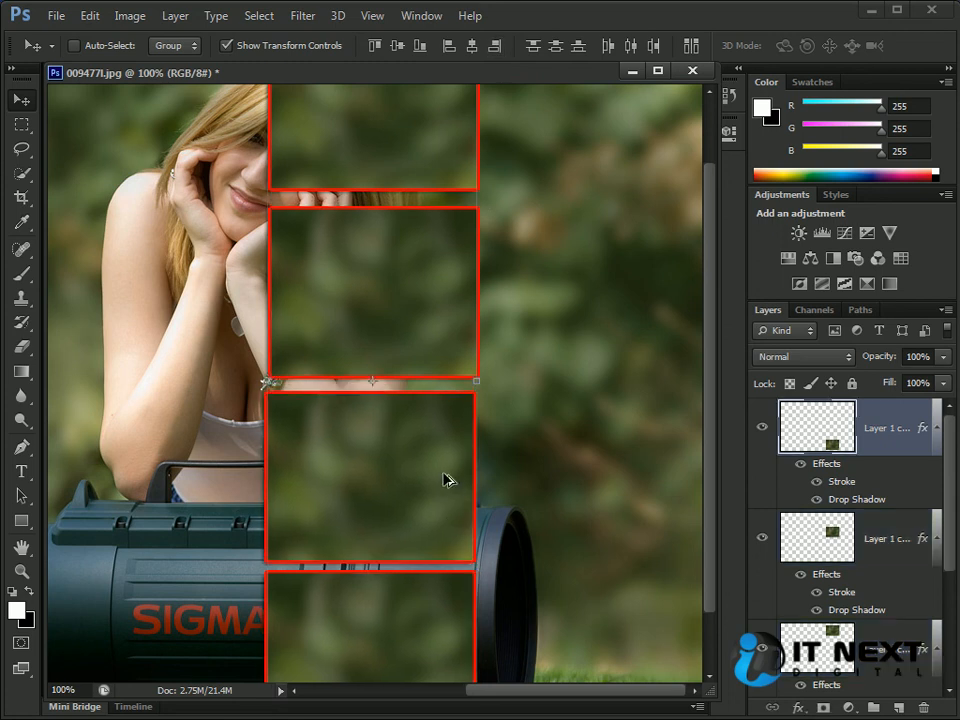
Step: Select all four patch layers again and try distributing them by vertical centers and by bottom edges
drag(520, 217, 552, 278)
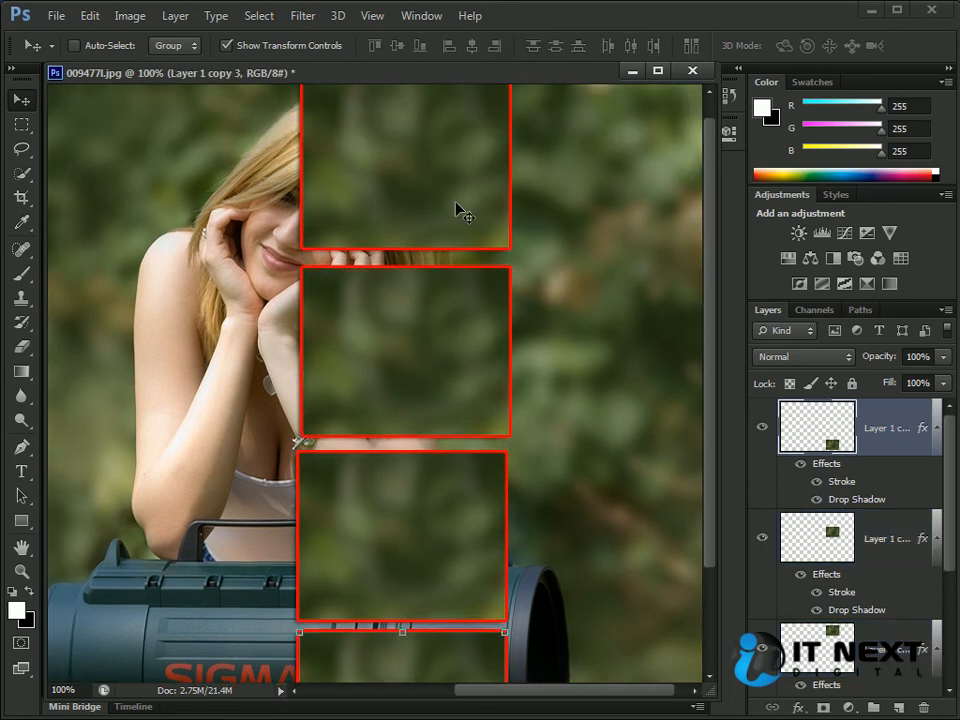
ctrl+shift+click(439, 192)
key(ctrl+minus)
key(ctrl+minus)
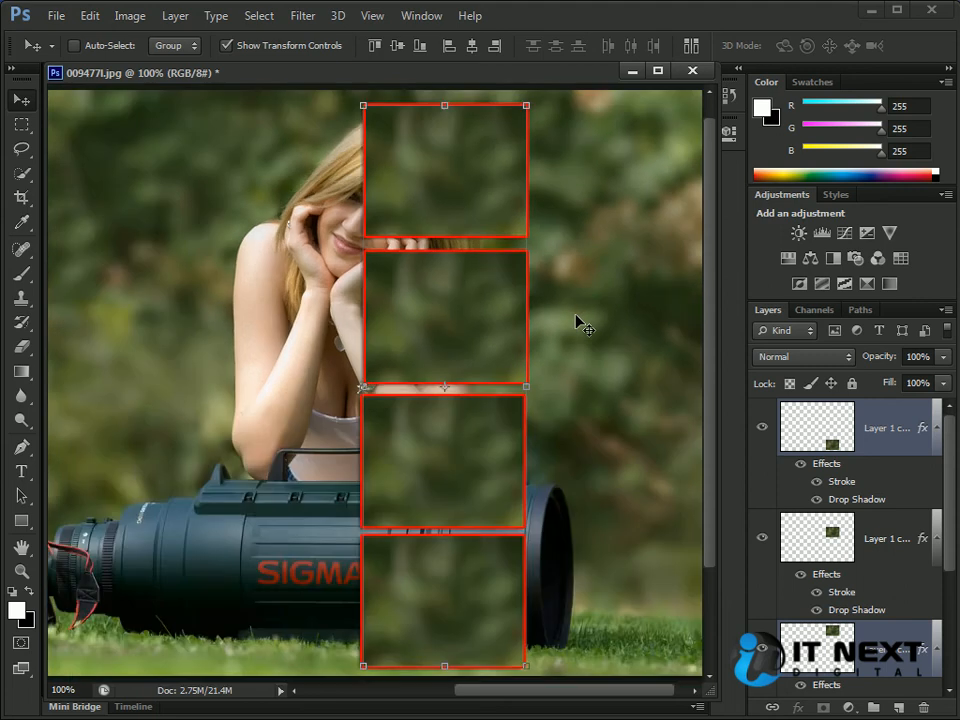
drag(950, 511, 921, 589)
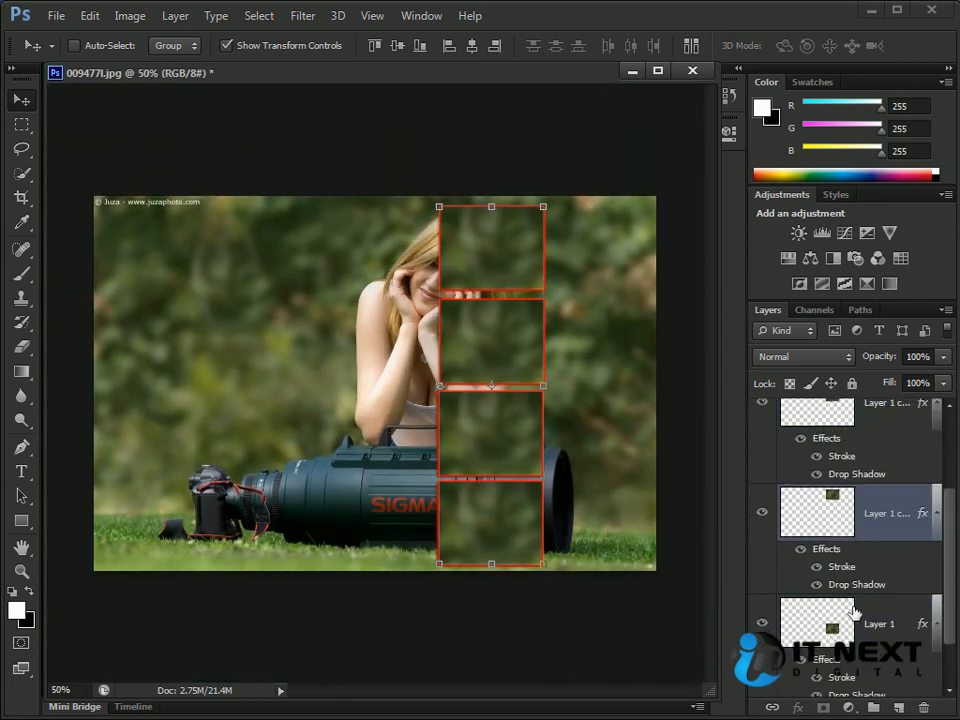
ctrl+click(848, 612)
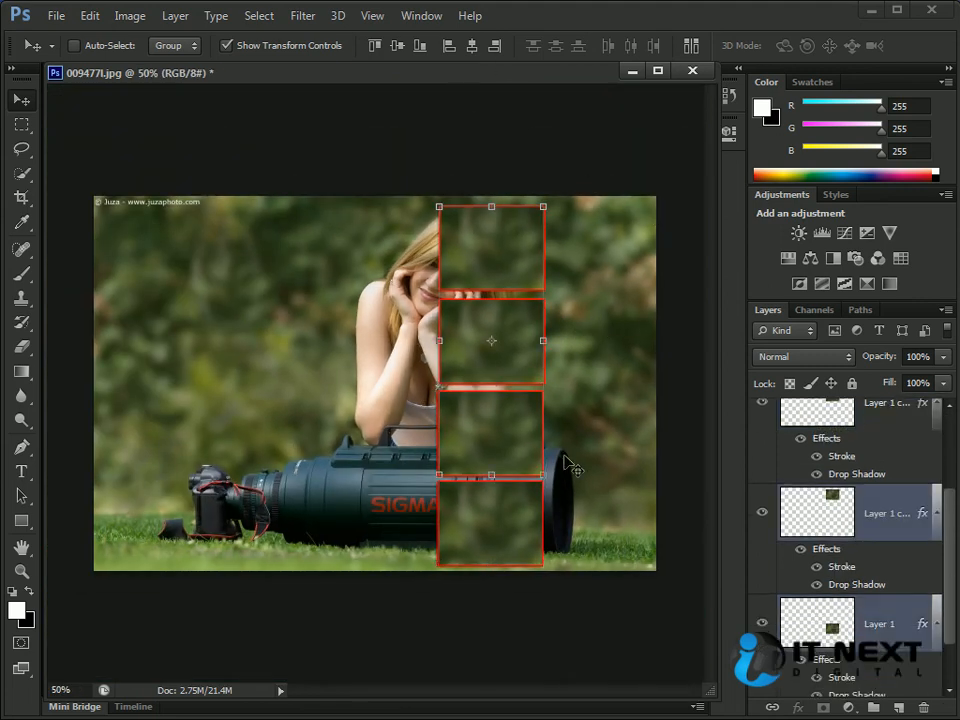
drag(950, 534, 950, 415)
ctrl+click(876, 430)
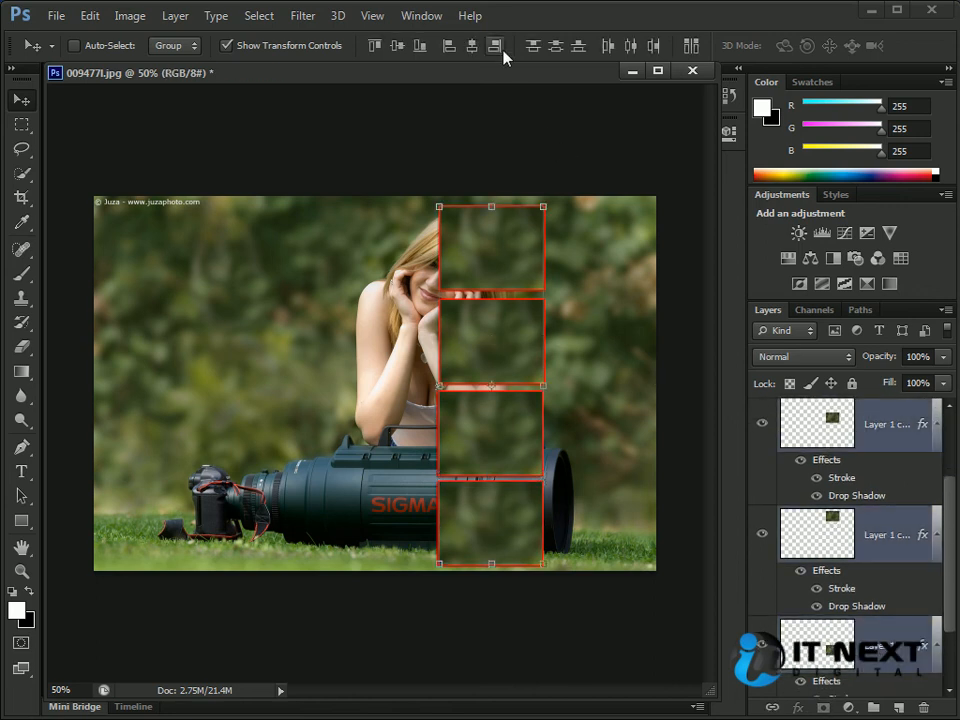
click(556, 48)
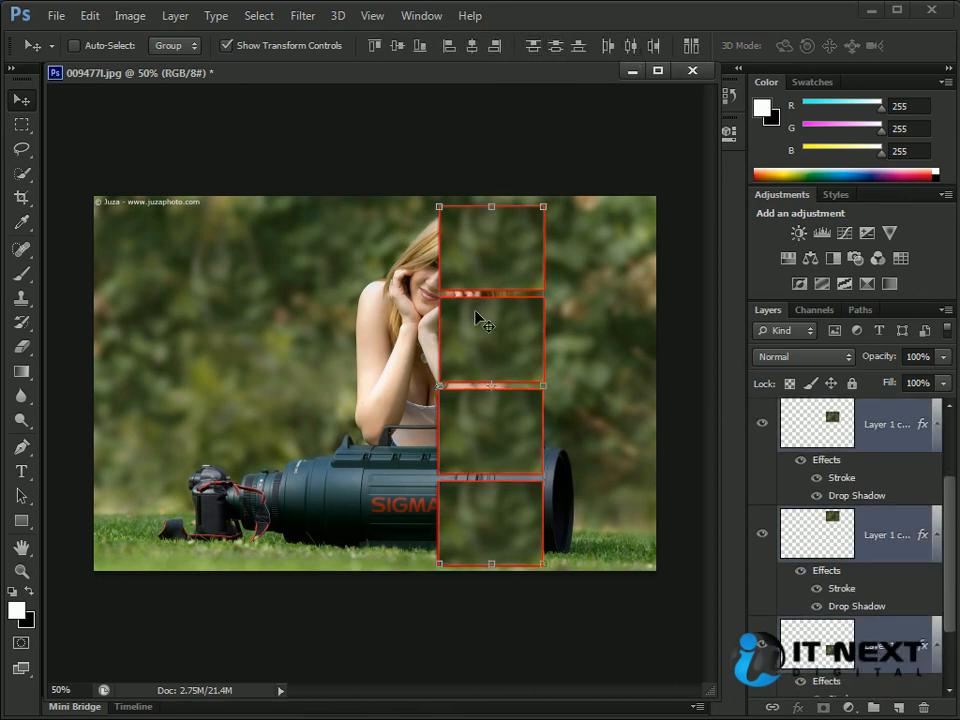
click(576, 47)
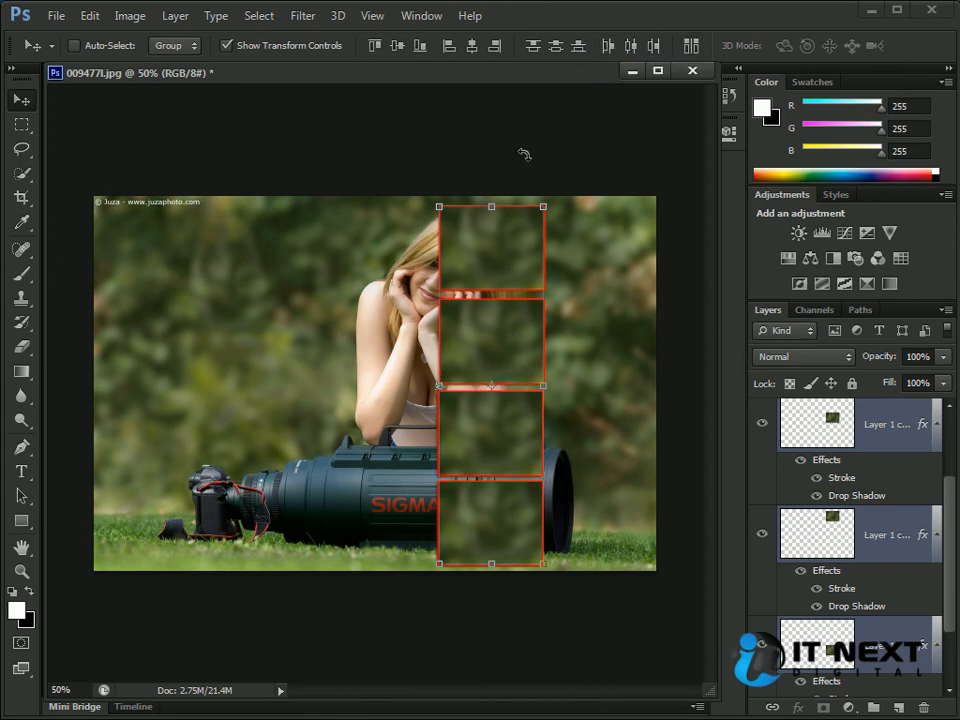
Step: Move the four patches one at a time out of the column into a rough horizontal row across the photo's middle
drag(512, 550, 205, 364)
ctrl+click(497, 450)
drag(500, 452, 318, 369)
ctrl+click(489, 345)
drag(535, 348, 452, 362)
ctrl+click(497, 290)
drag(537, 246, 625, 349)
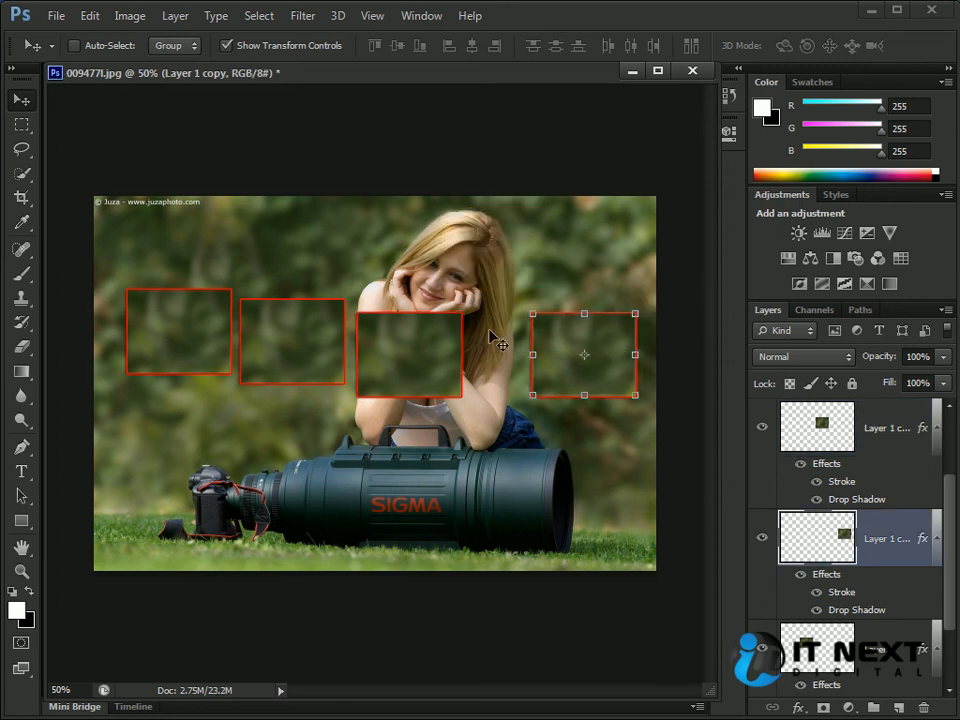
Step: Select all four patches in the row, align their top edges, and distribute them by horizontal centers
ctrl+shift+click(385, 345)
ctrl+shift+click(255, 334)
ctrl+shift+click(197, 329)
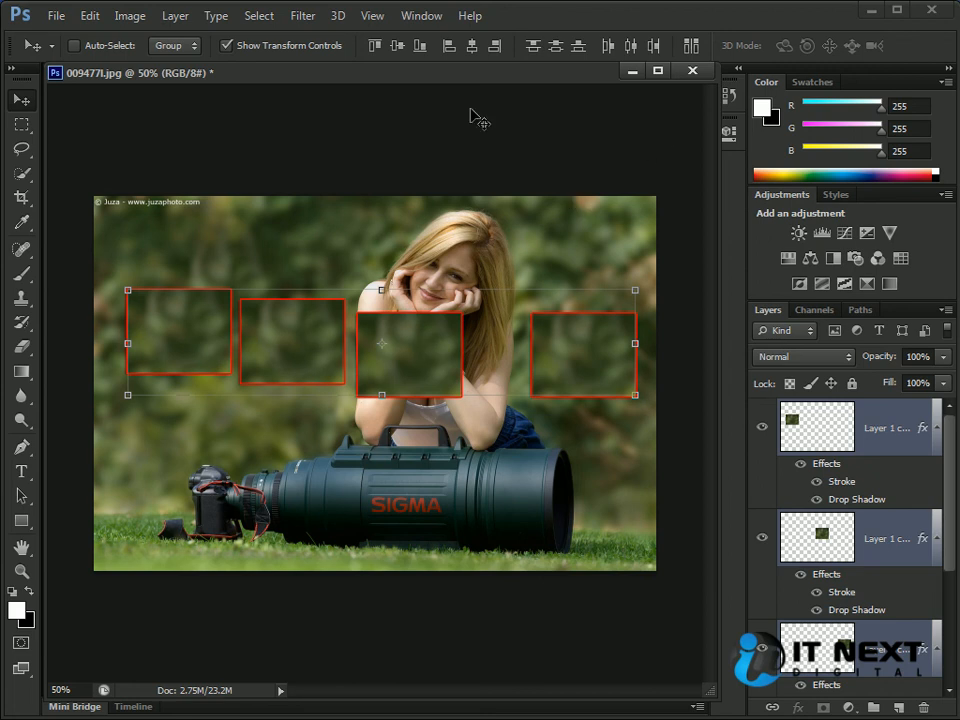
click(374, 47)
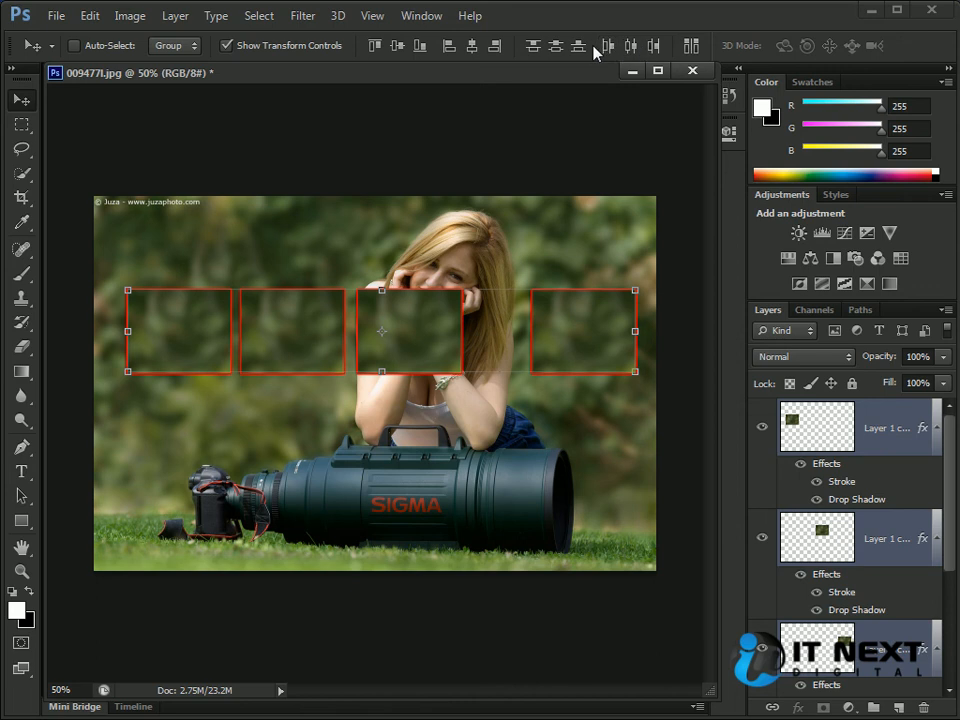
click(631, 46)
Step: Try placing two patch rows along the photo's upper and lower parts, and undo back to the single evenly spaced row
drag(588, 333, 581, 270)
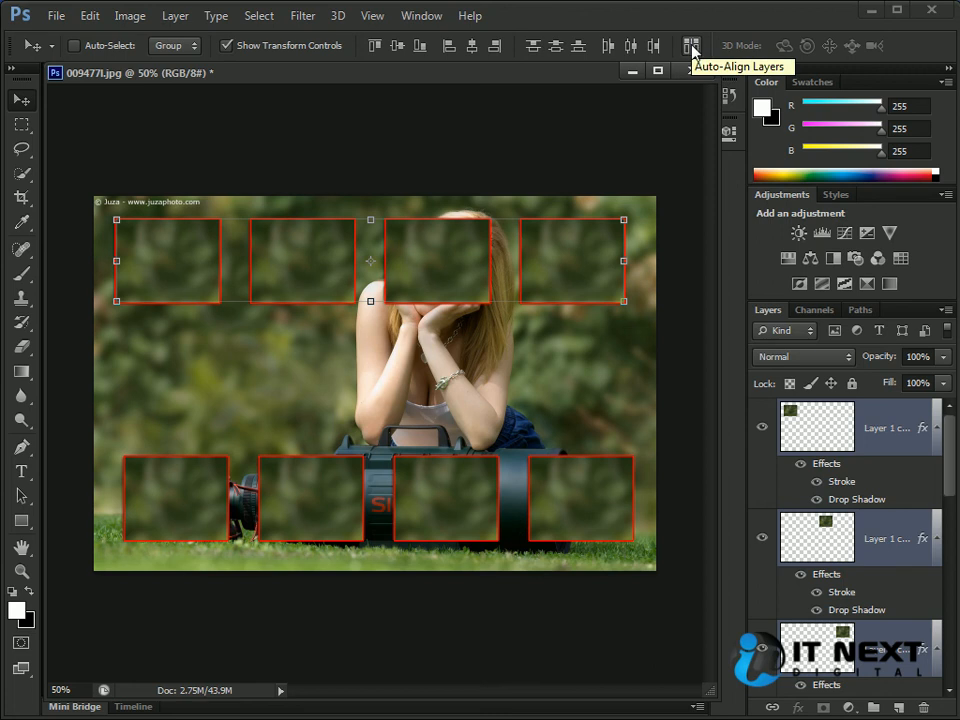
key(ctrl+alt+z)
key(ctrl+alt+z)
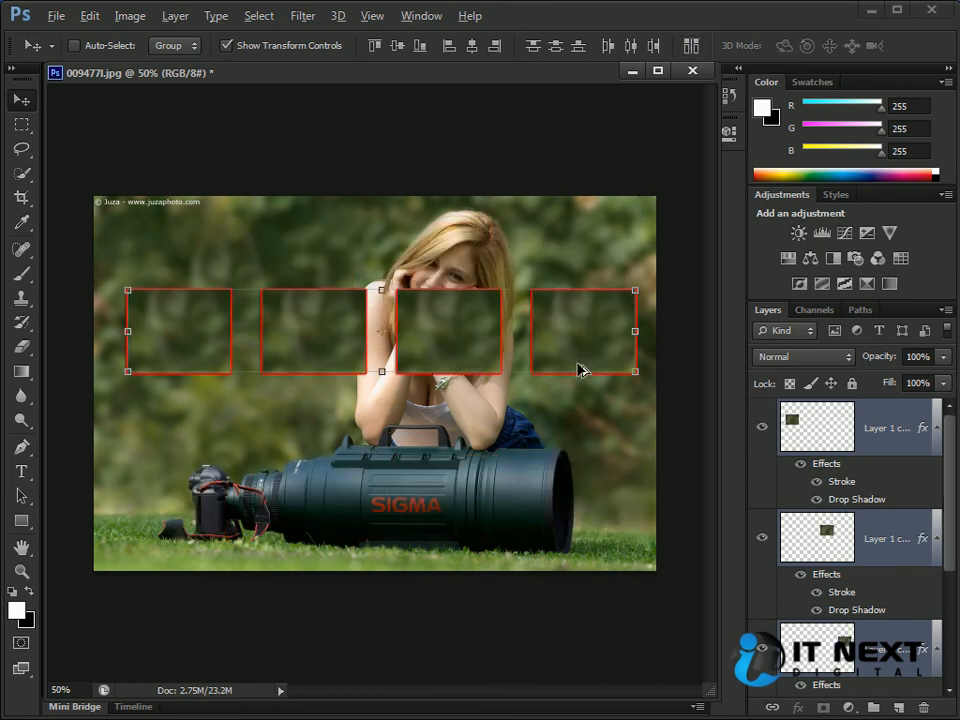
Step: Scatter the row by moving its patches one by one to the lens end, over the woman's face and above the camera
ctrl+click(558, 457)
ctrl+click(607, 364)
drag(612, 343, 593, 460)
ctrl+click(489, 369)
drag(489, 369, 497, 321)
ctrl+click(360, 369)
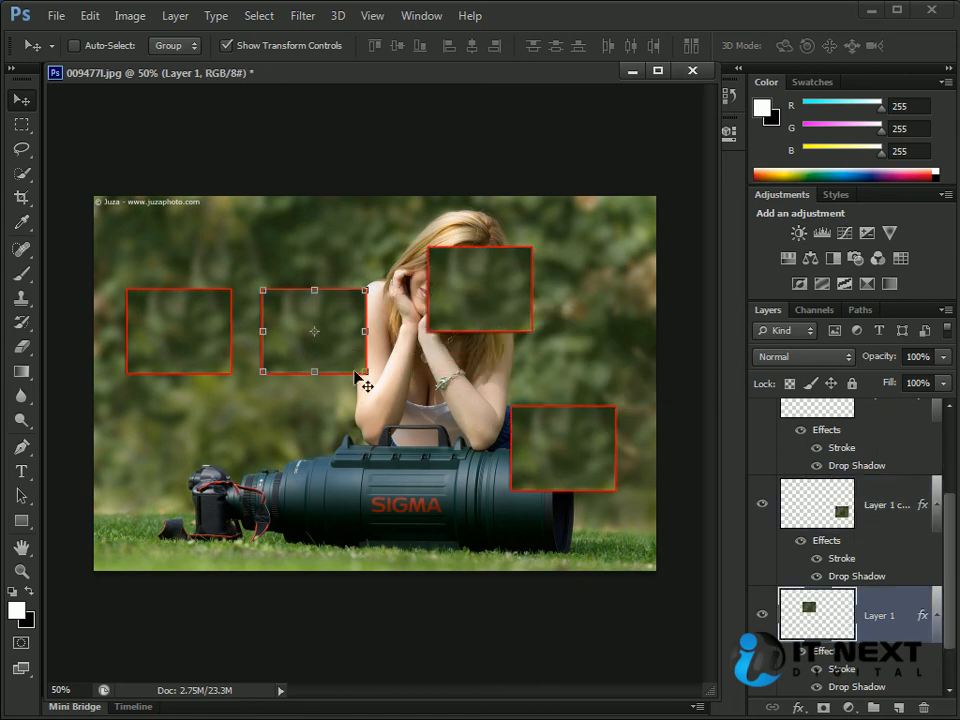
drag(328, 326, 243, 468)
Step: Select all four scattered patches and open the Auto-Align Layers options
ctrl+shift+click(172, 314)
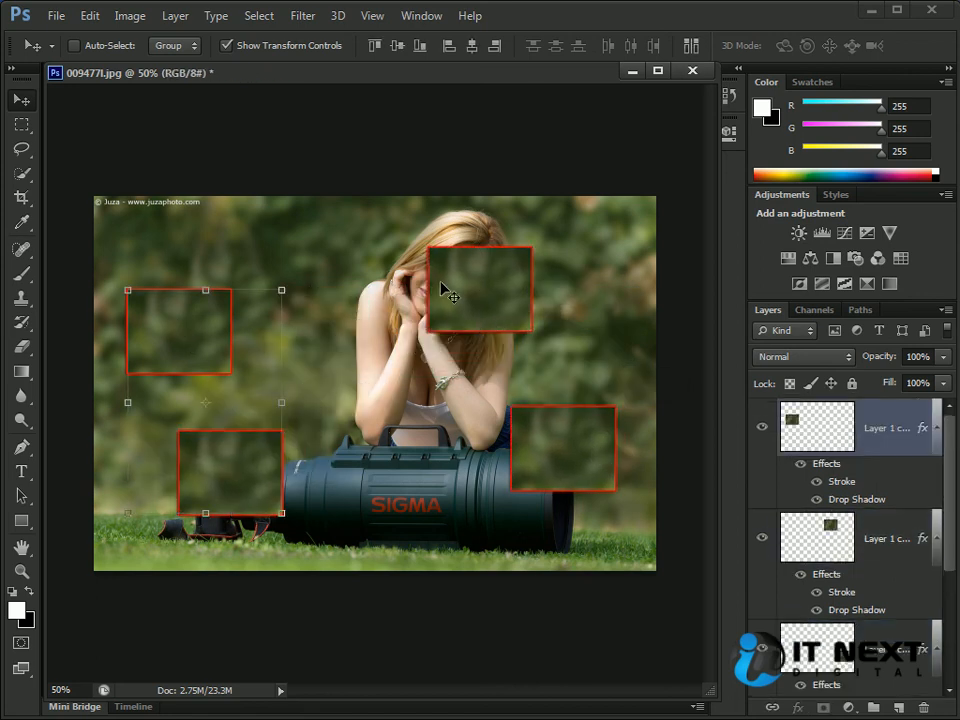
ctrl+shift+click(479, 269)
ctrl+shift+click(540, 452)
click(691, 46)
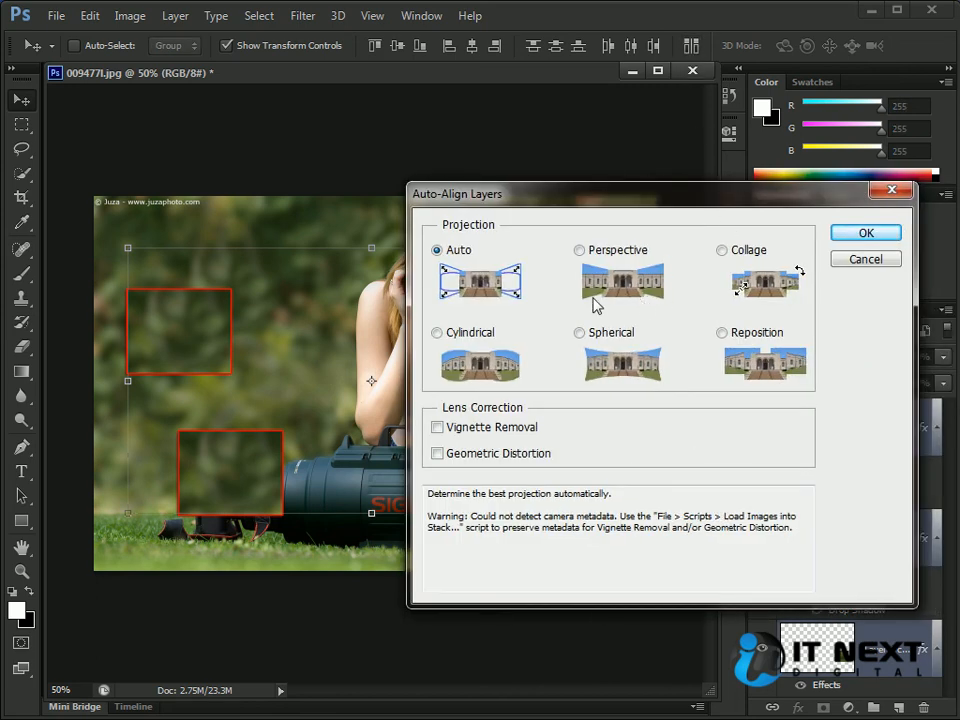